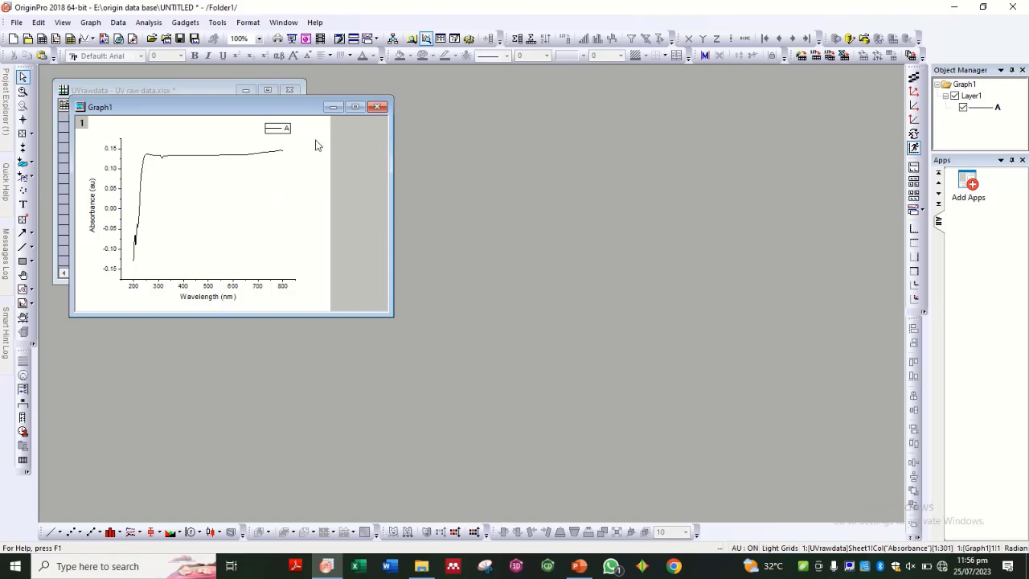
Maximize the graph window and set the absorbance curve's line width to 3 and its colour to blue.
click(353, 108)
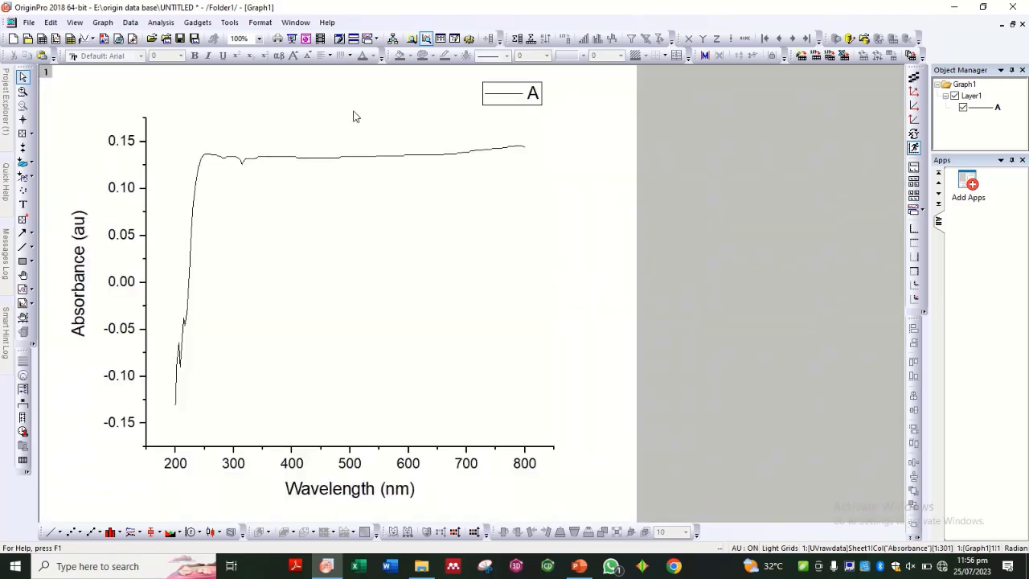
click(377, 157)
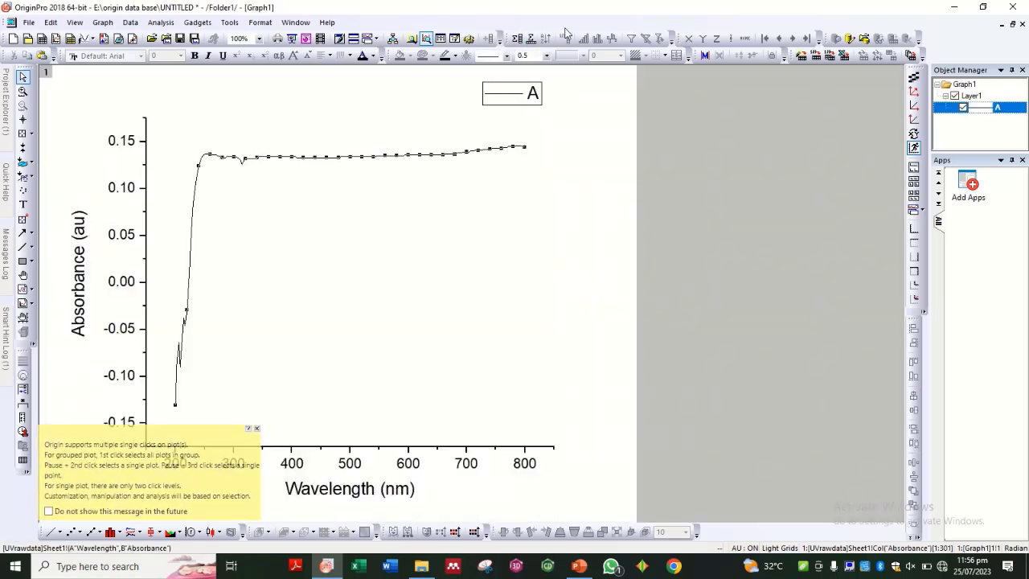
click(547, 56)
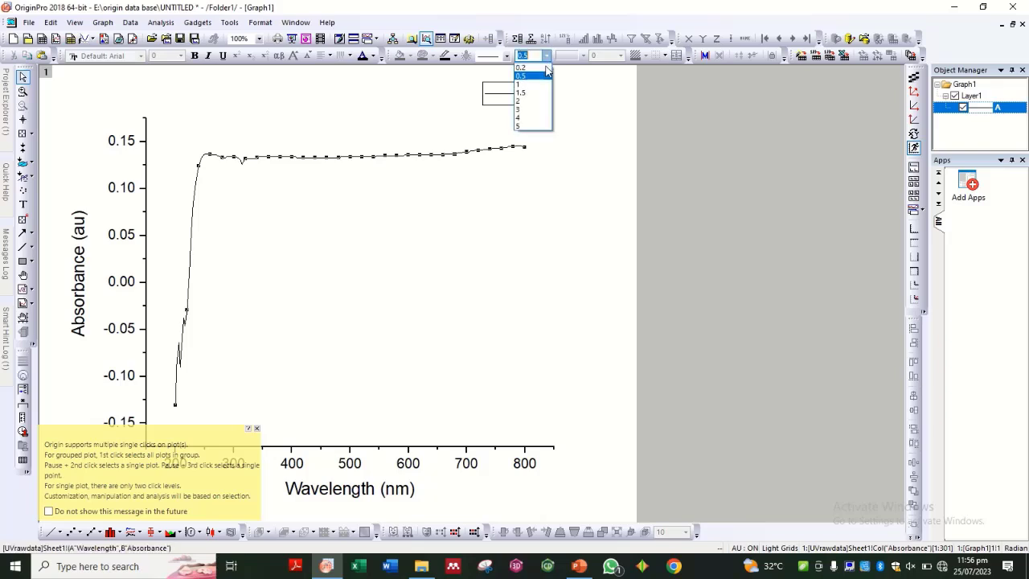
click(529, 110)
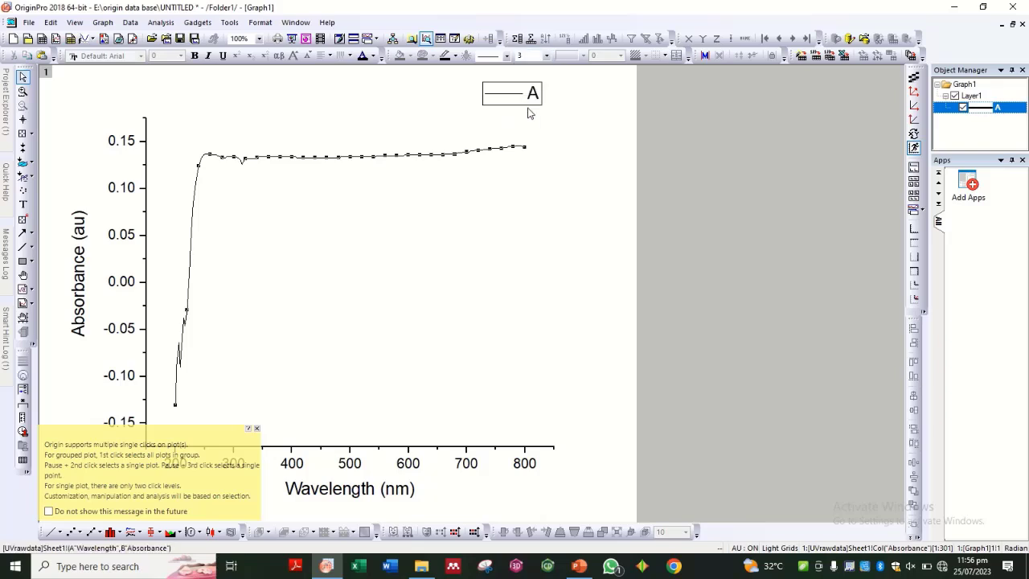
click(455, 56)
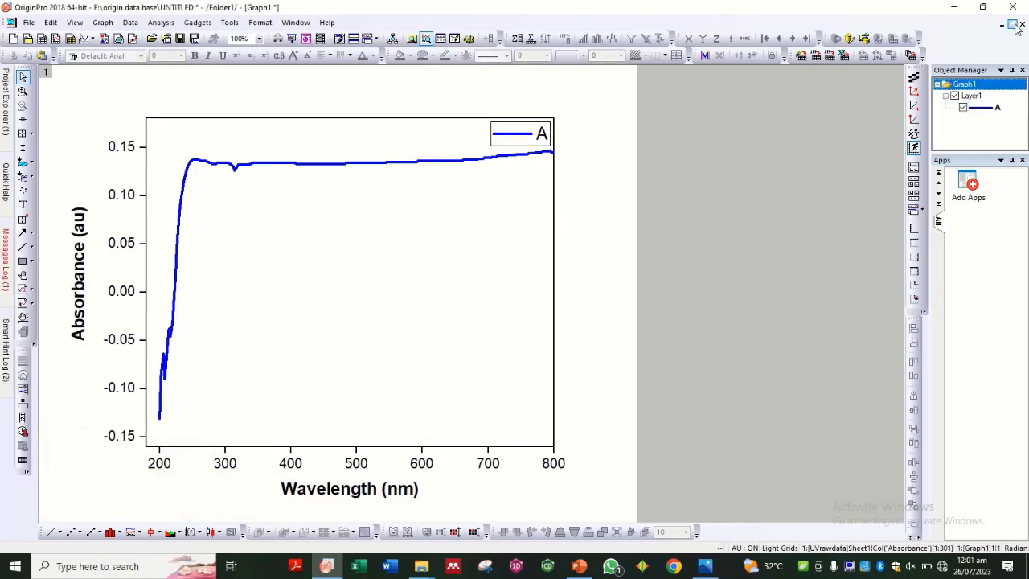
Restore the graph window to its smaller size, move it beside the UVrawdata worksheet and make the worksheet active.
click(1012, 24)
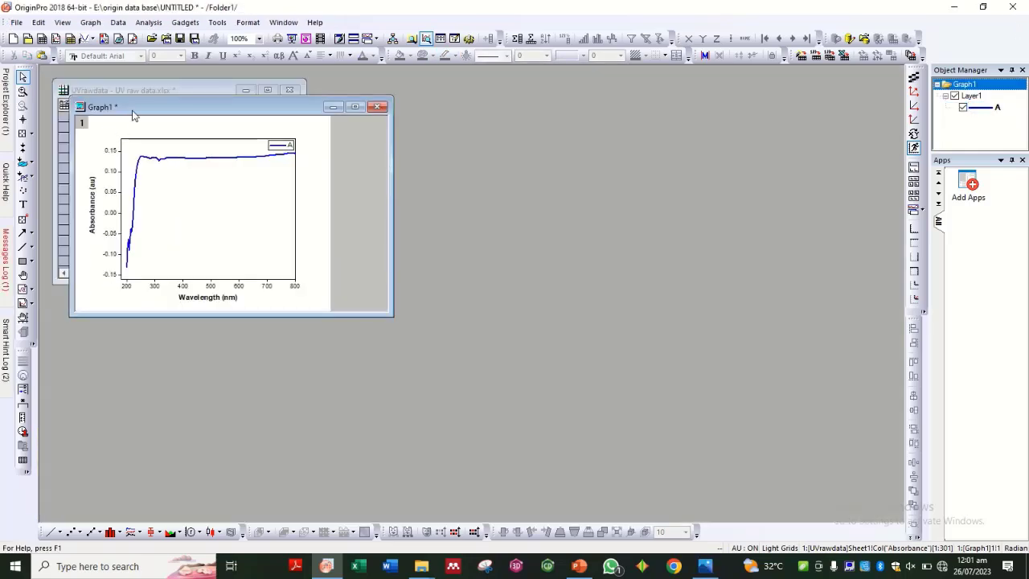
drag(161, 110, 461, 143)
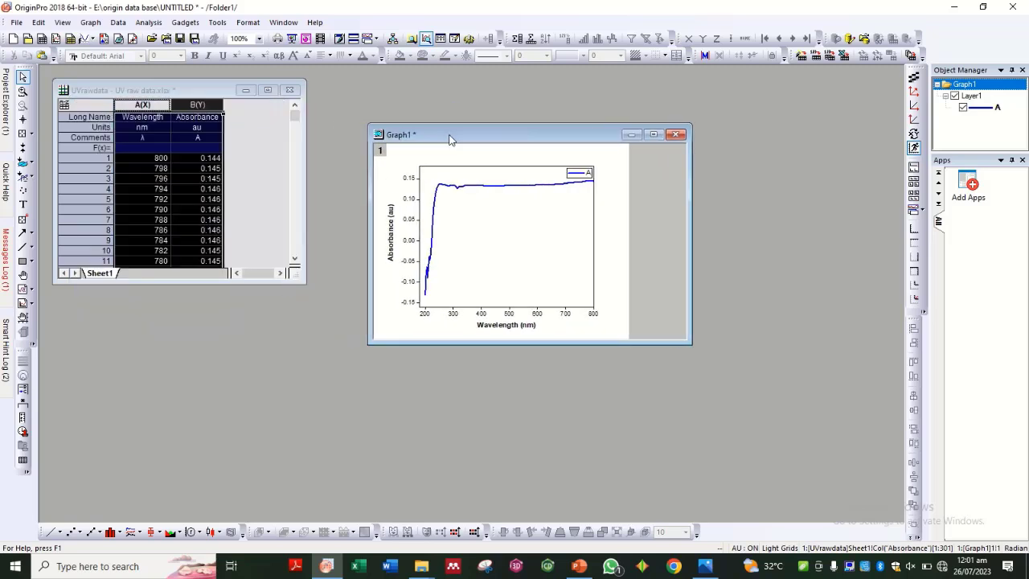
click(262, 165)
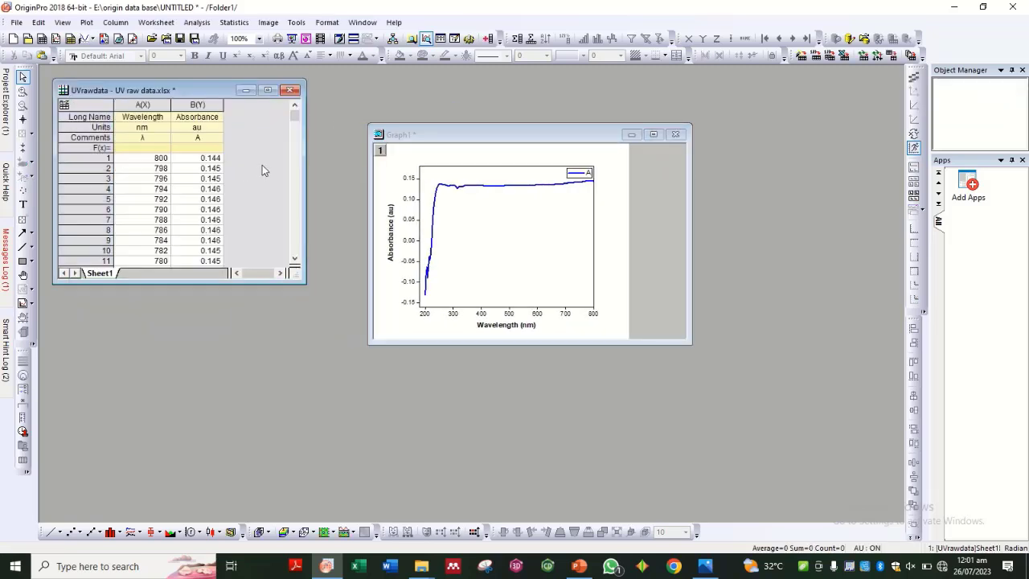
click(180, 150)
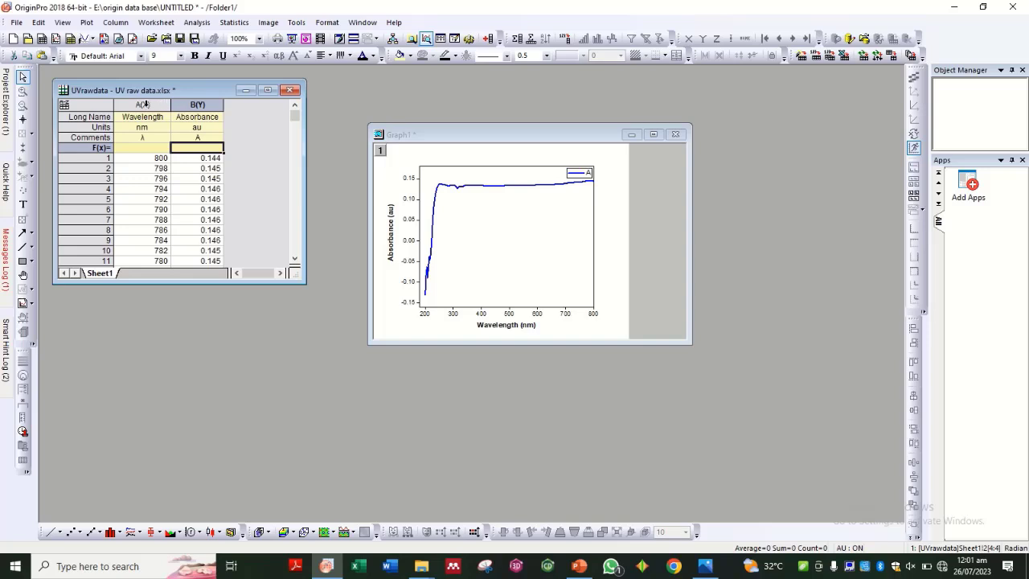
click(145, 104)
click(184, 104)
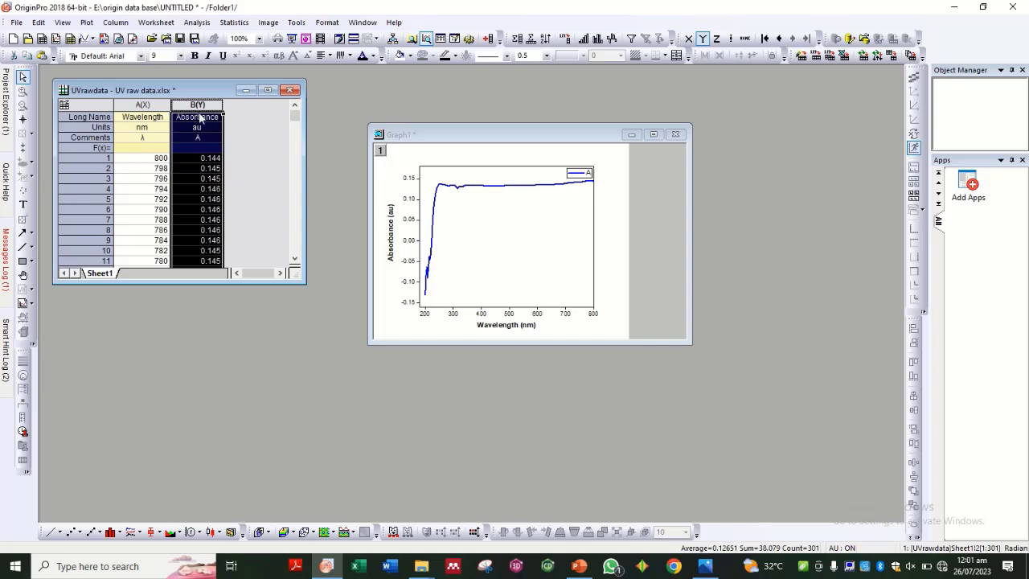
click(238, 124)
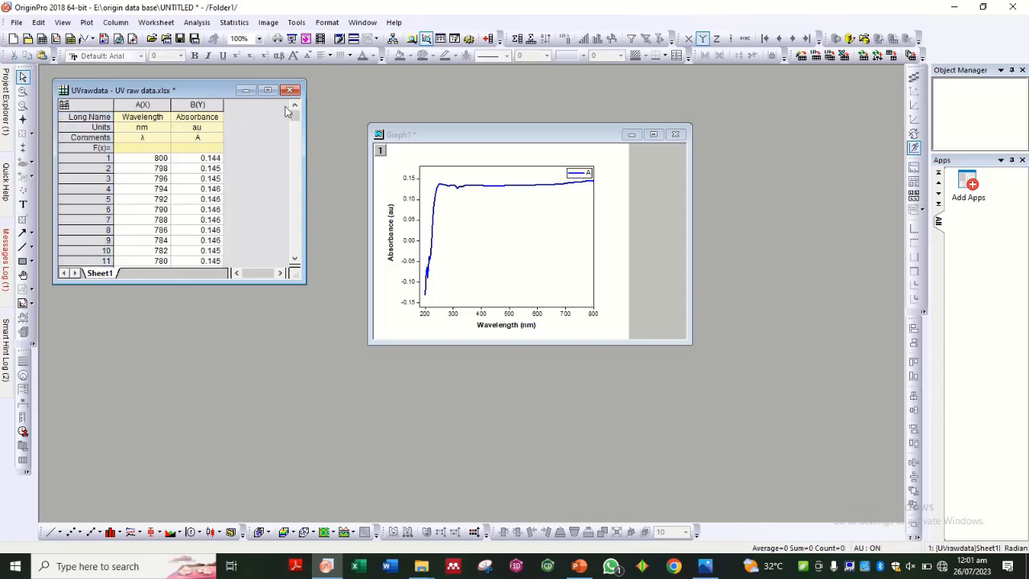
Widen the UVrawdata worksheet window and add four new columns after the Absorbance column.
drag(306, 135, 510, 133)
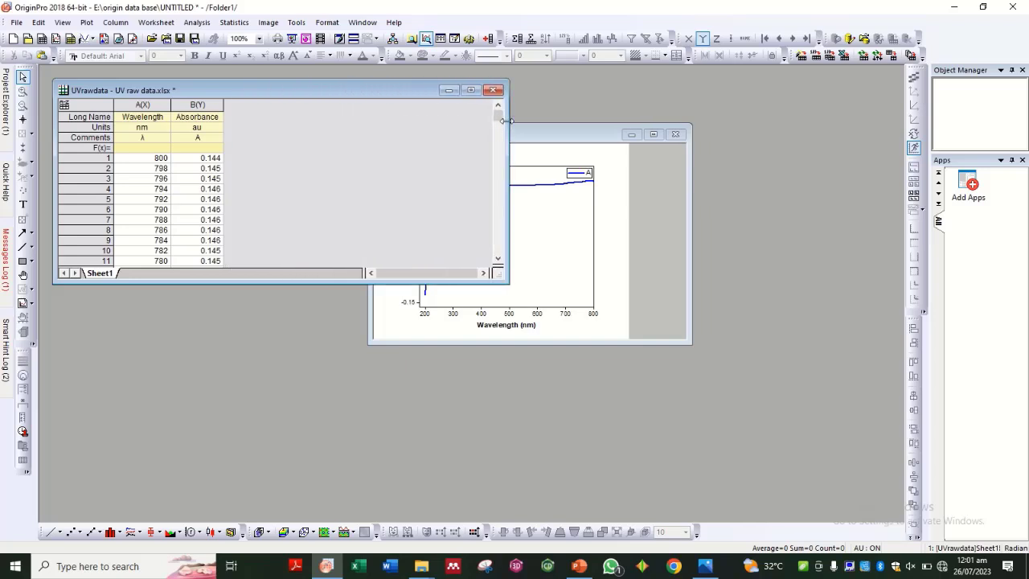
click(488, 40)
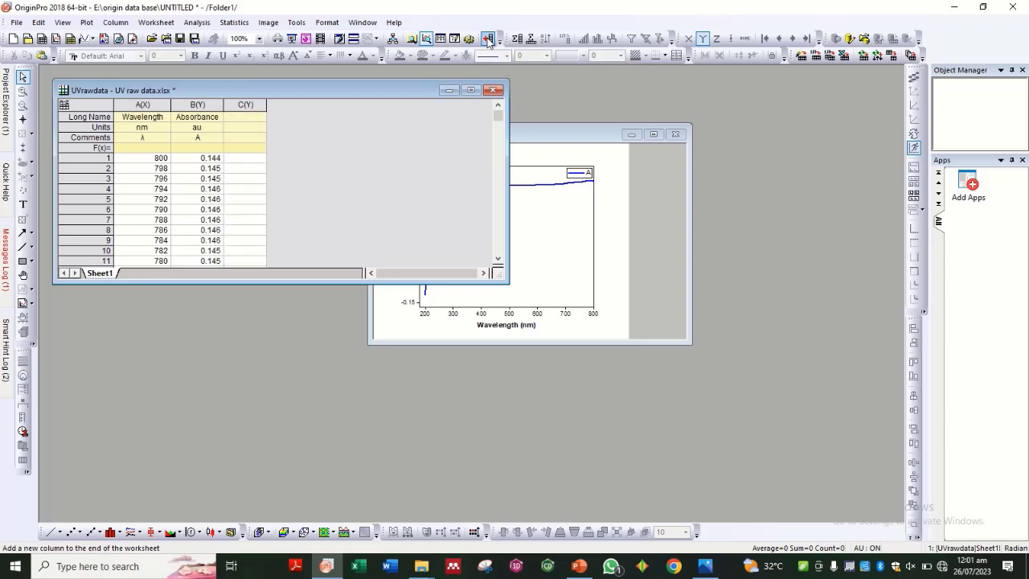
click(488, 40)
click(489, 40)
click(488, 40)
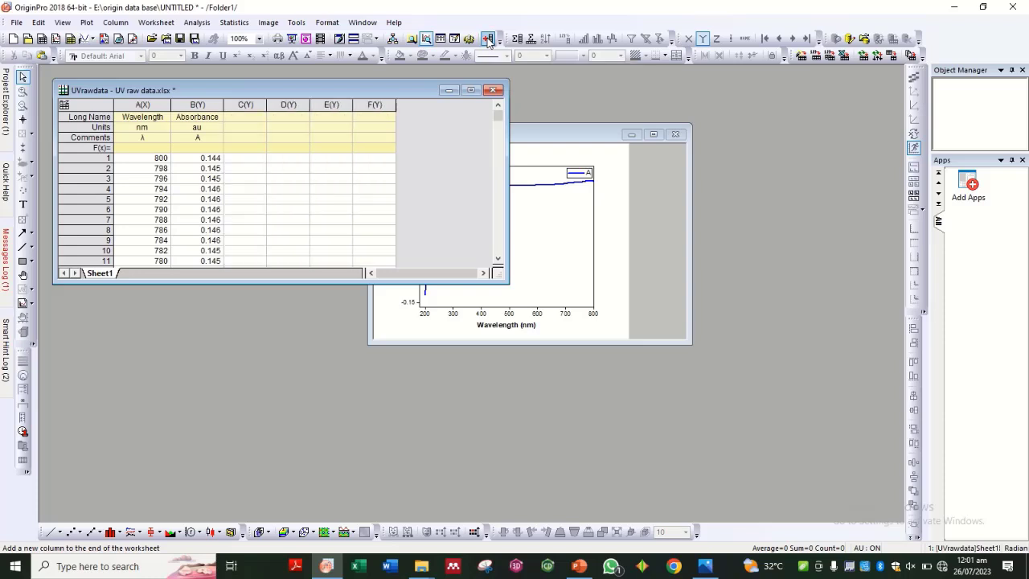
Enter "Absorption coefficient" as the long name of column C.
click(238, 119)
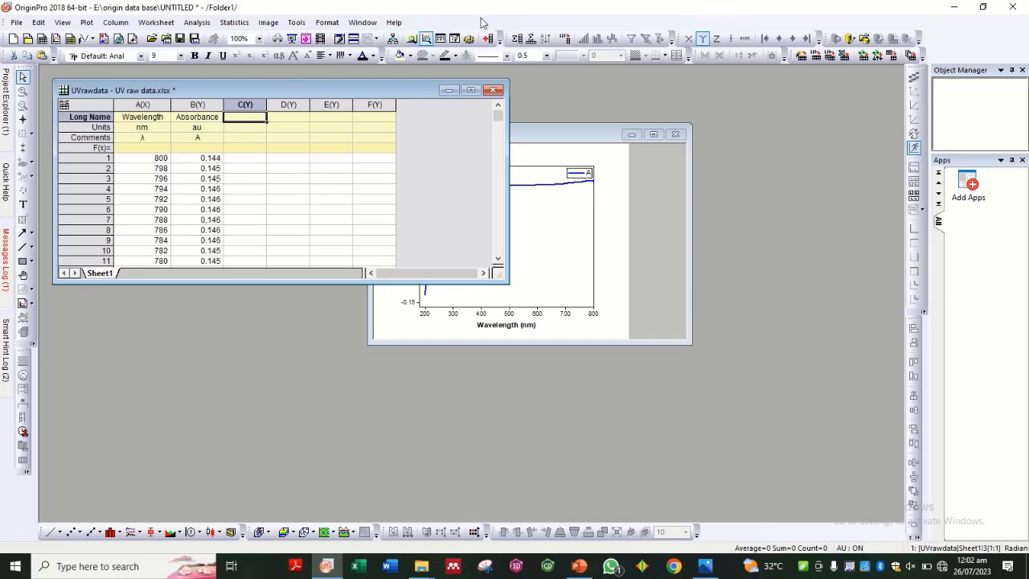
mouse_move(477, 12)
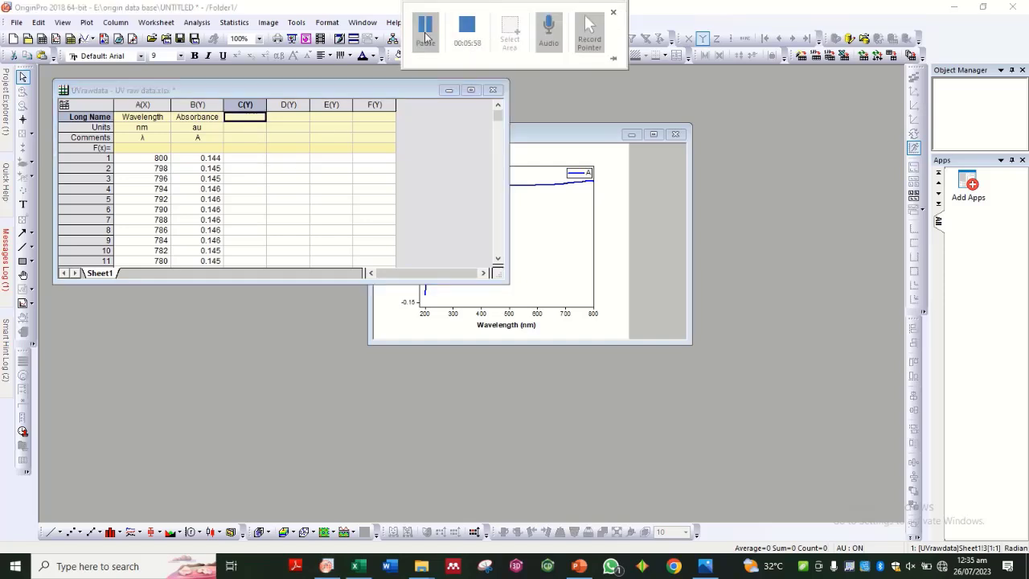
click(420, 42)
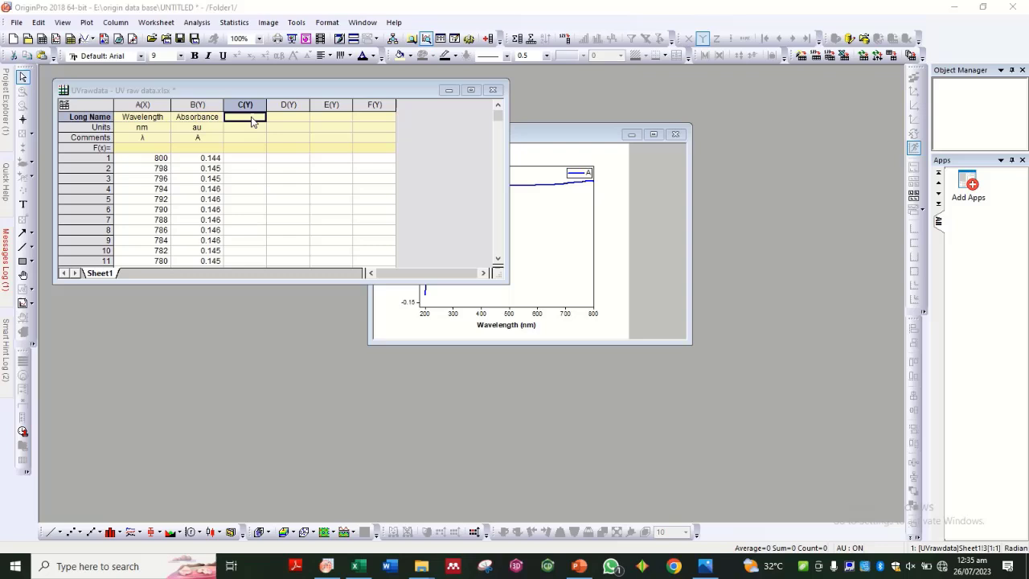
double_click(252, 119)
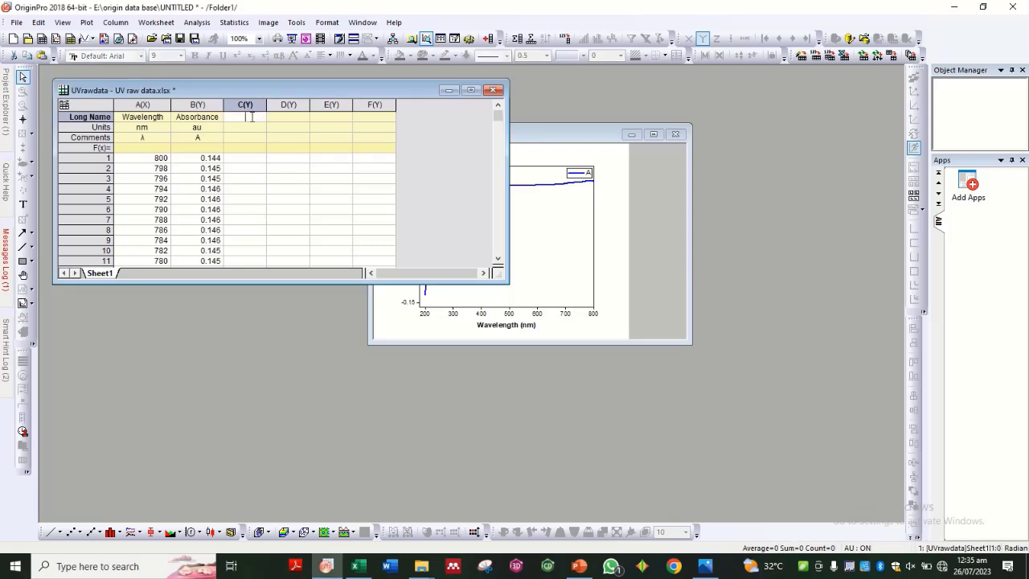
text(absorption)
key(BackSpace)
key(BackSpace)
key(BackSpace)
key(BackSpace)
key(BackSpace)
key(BackSpace)
key(BackSpace)
key(BackSpace)
key(BackSpace)
key(BackSpace)
key(ctrl+z)
key(BackSpace)
key(BackSpace)
key(BackSpace)
key(BackSpace)
key(BackSpace)
key(BackSpace)
key(BackSpace)
key(BackSpace)
key(BackSpace)
key(BackSpace)
text(Absorption)
key(ctrl+z)
text(coefficient)
key(Return)
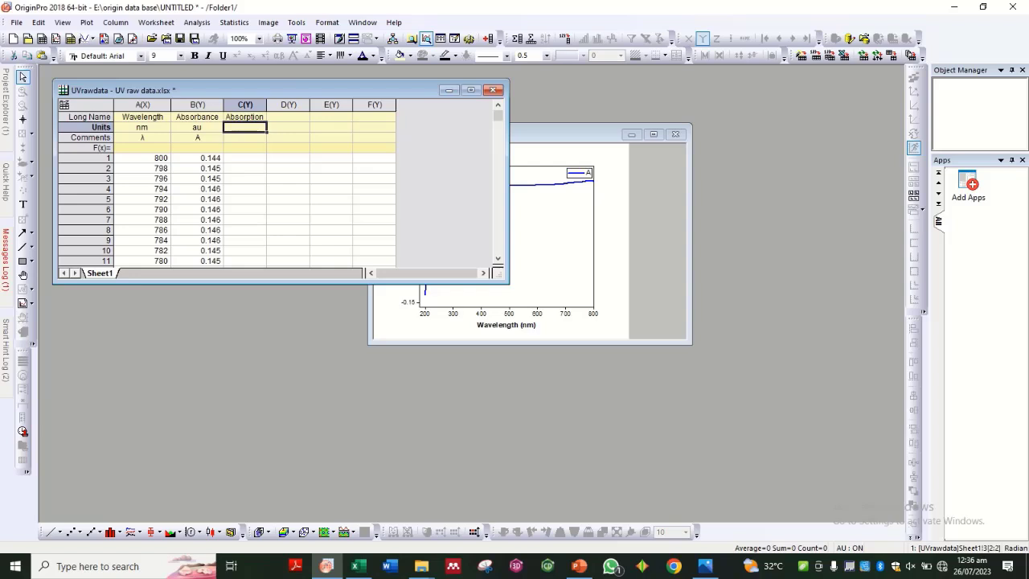
Enter "cm/+(-1)" as the units of column C.
text(cm)
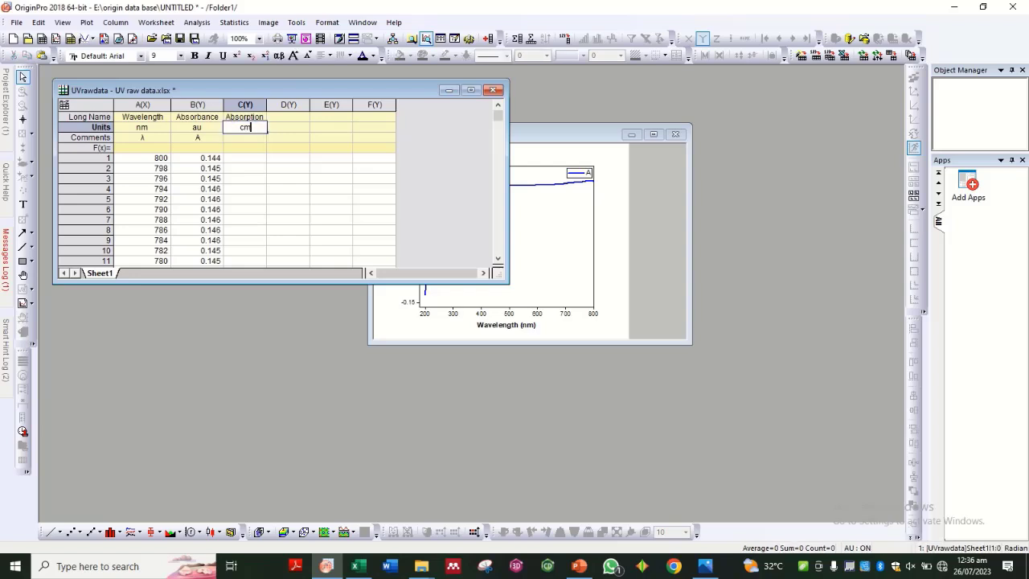
text(-)
text(+)
text(()
text(-1)
text())
key(Return)
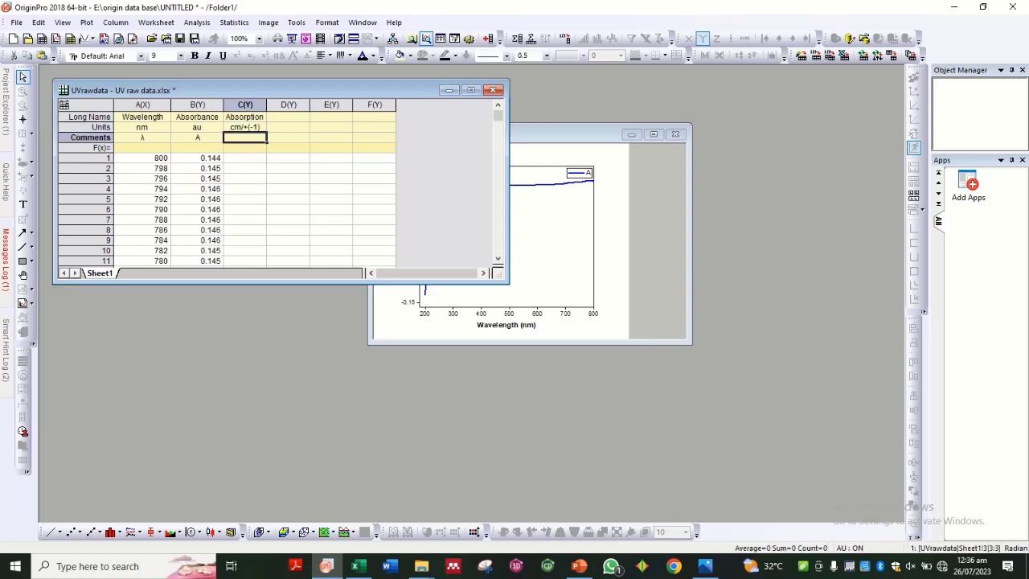
Insert the Greek small letter alpha (α) from the character map as the comment of column C.
double_click(246, 141)
right_click(245, 141)
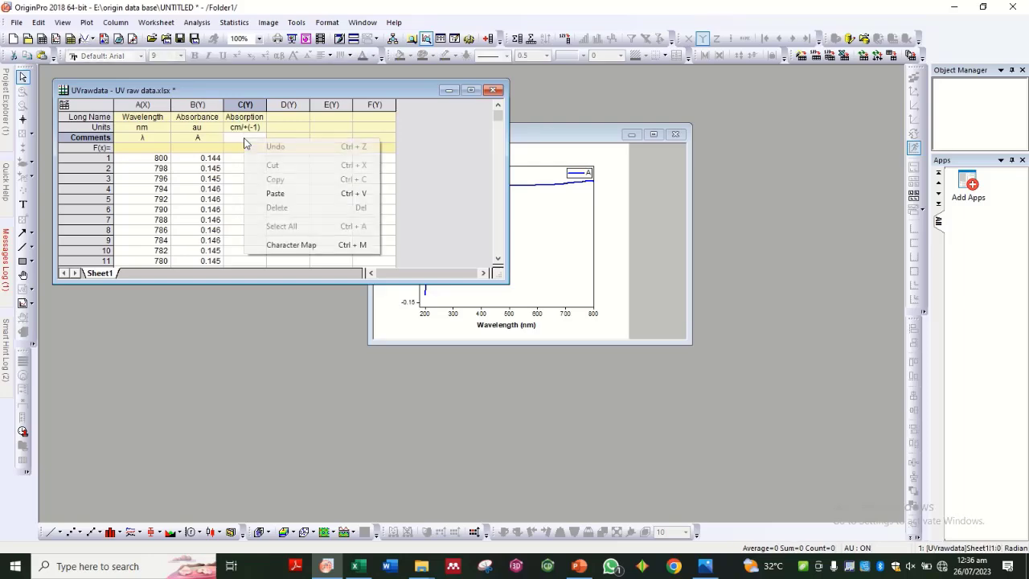
click(304, 246)
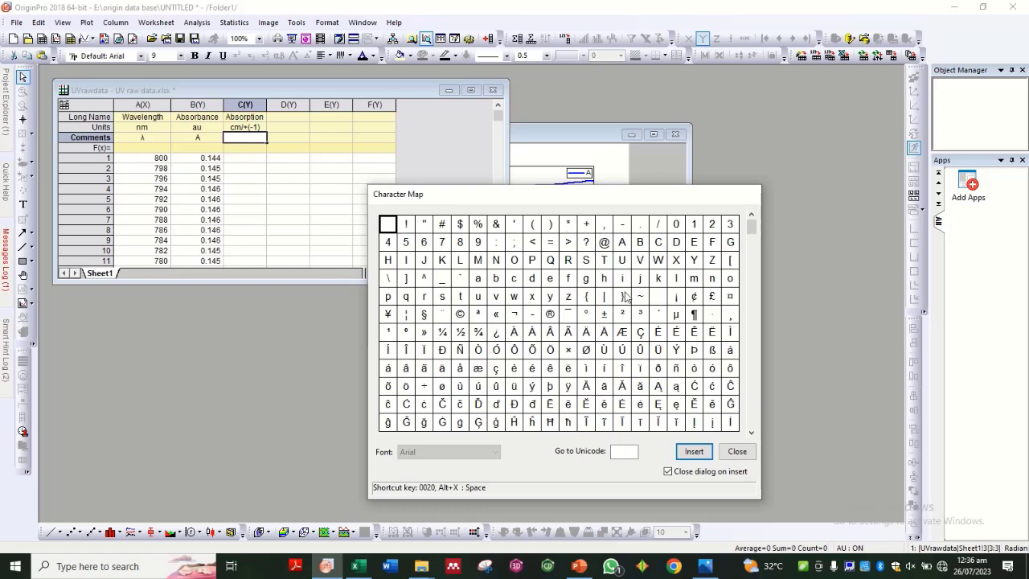
click(569, 386)
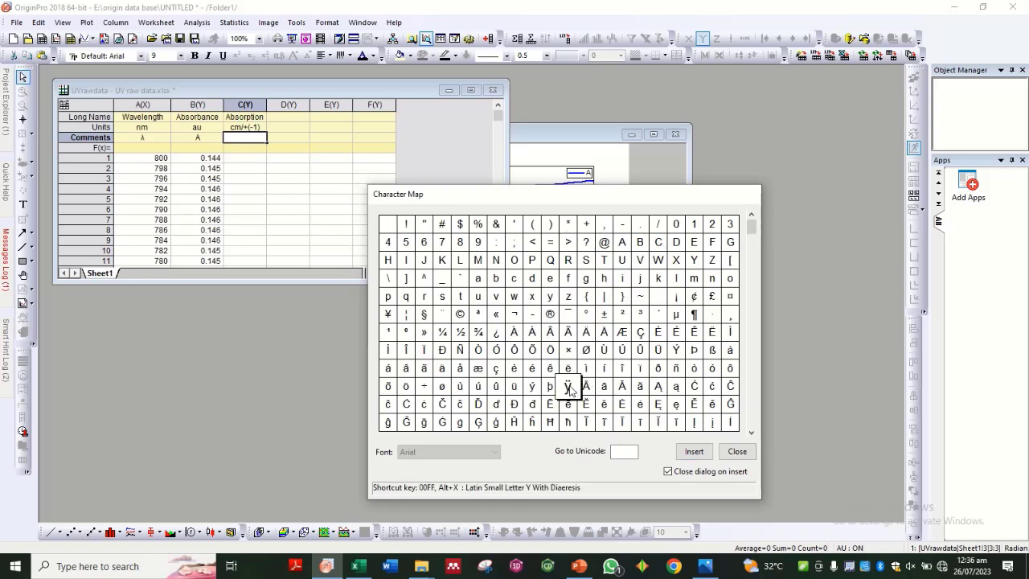
key(Down)
key(Down)
key(Down)
key(Down)
key(Down)
key(Down)
key(Down)
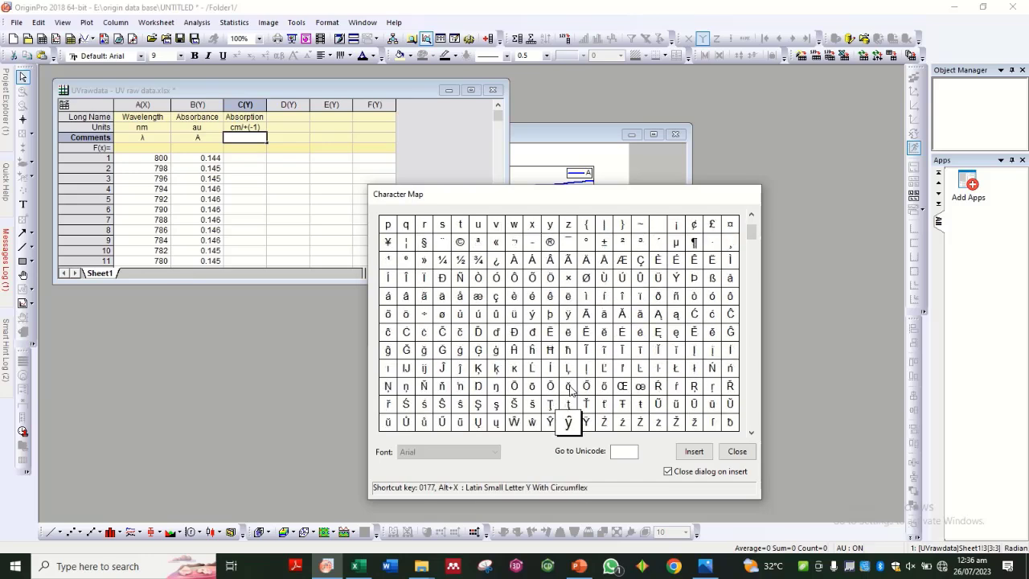
key(Down)
key(Down)
key(Down)
key(Down)
key(Down)
key(Down)
key(Down)
key(Down)
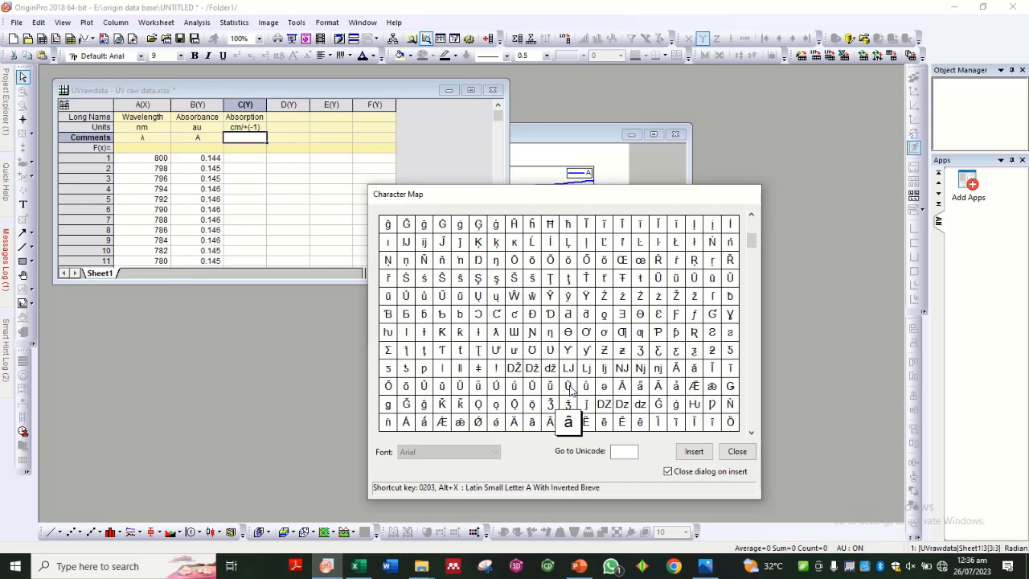
key(Down)
key(Down)
key(Down)
key(Down)
key(Down)
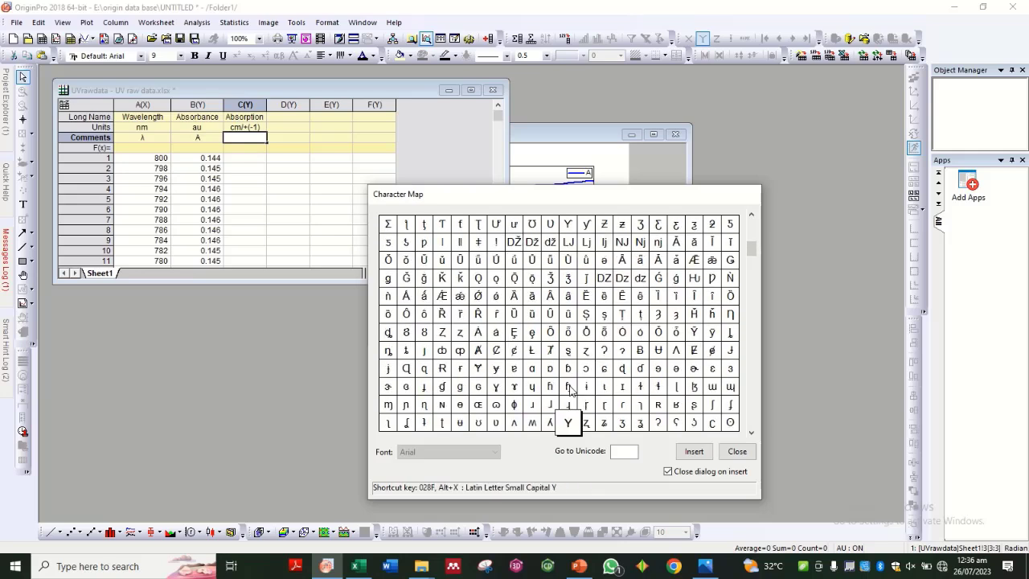
key(Down)
key(Down)
key(Down)
key(Down)
key(Down)
key(Down)
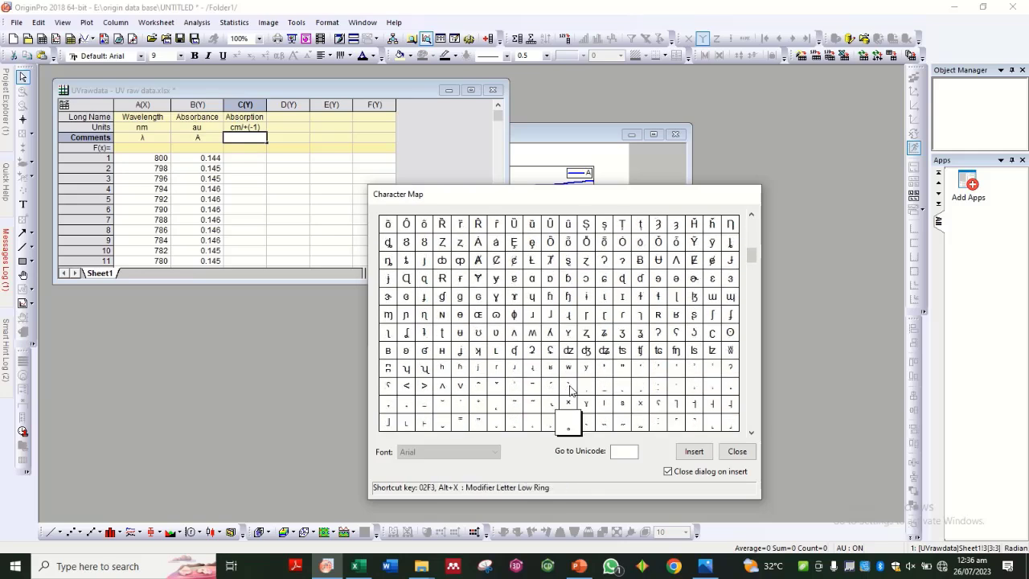
key(Down)
key(Down)
key(Down)
key(Down)
key(Down)
key(Down)
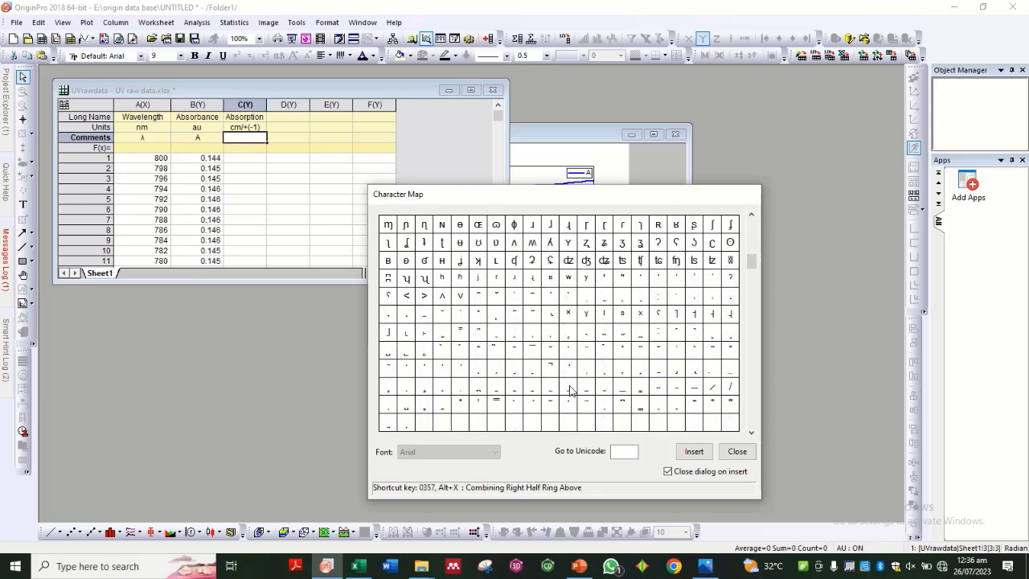
key(Down)
key(Down)
key(Down)
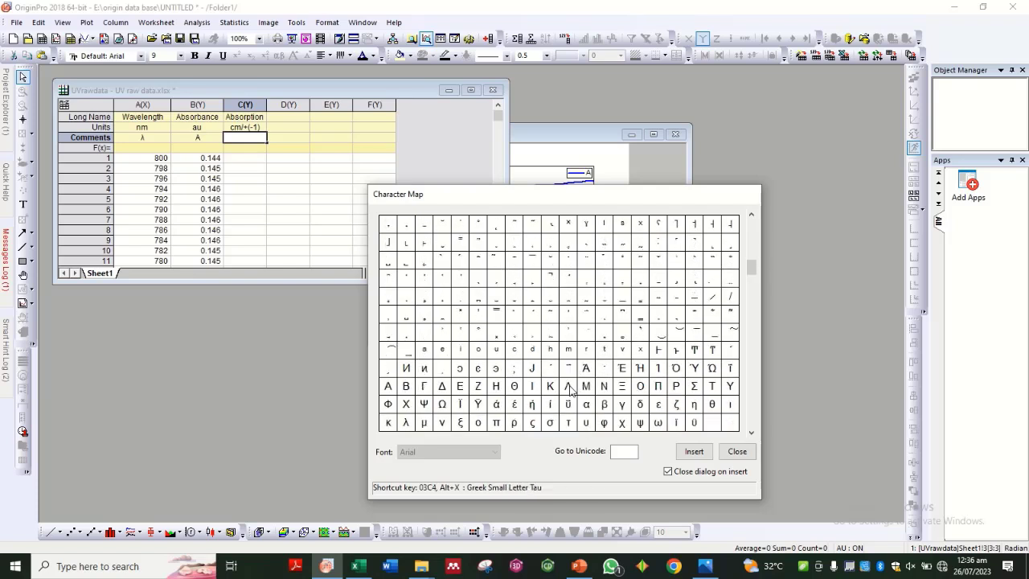
key(Up)
key(Right)
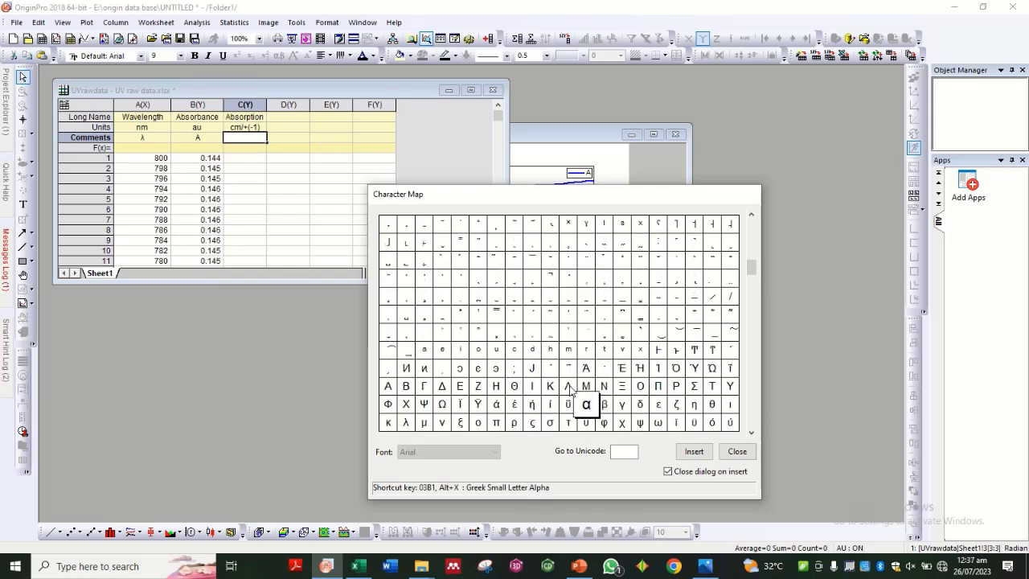
click(693, 452)
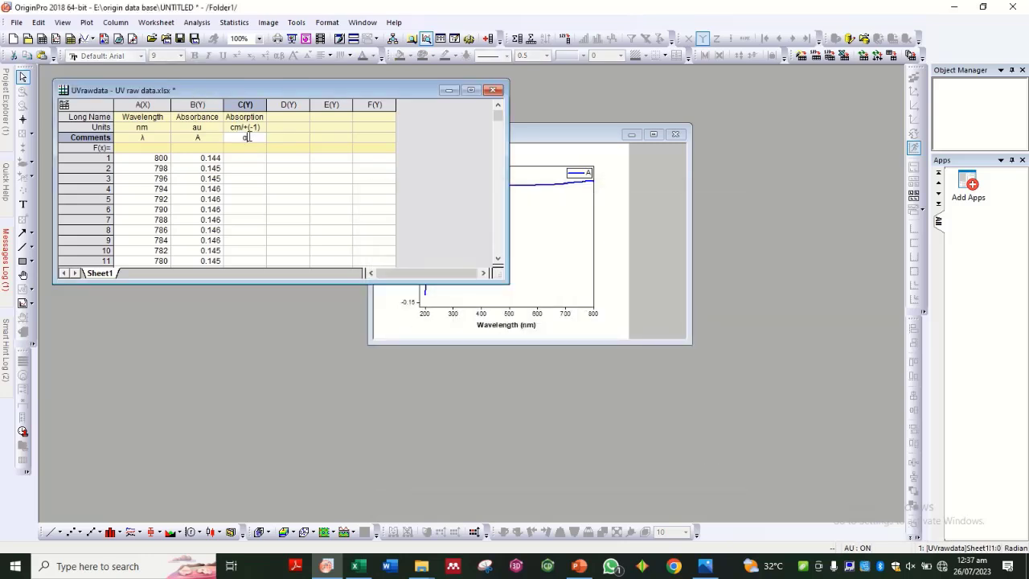
Dismiss the formula hint and set column C's F(x) formula to 2.302*B.
click(254, 148)
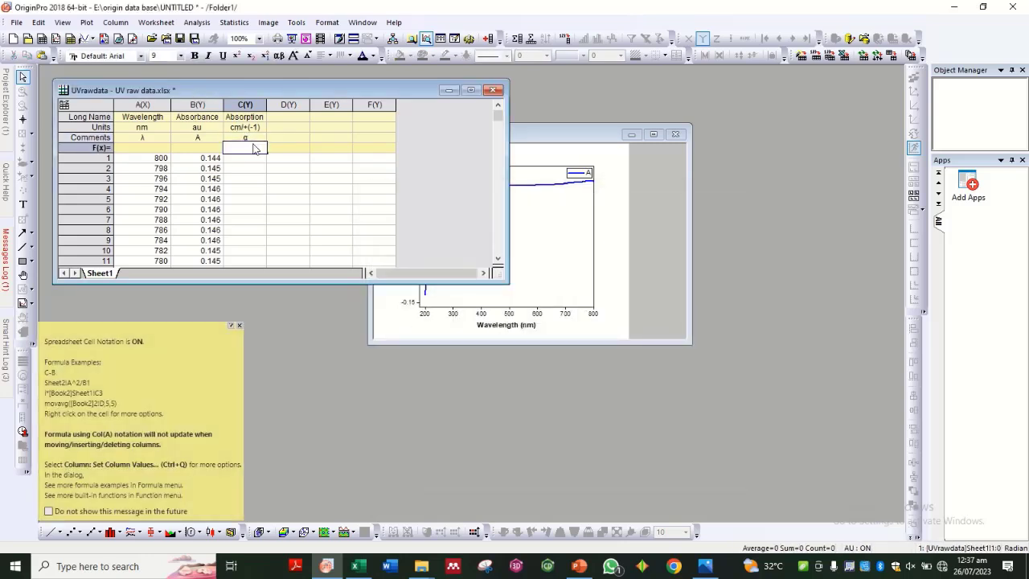
click(240, 326)
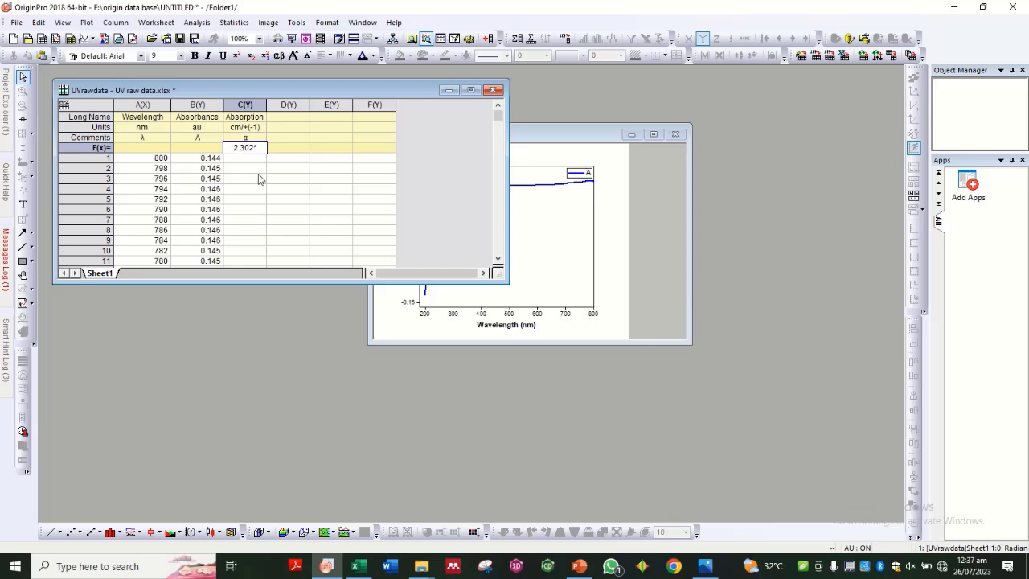
text(.)
key(Right)
key(Right)
text(B)
key(Return)
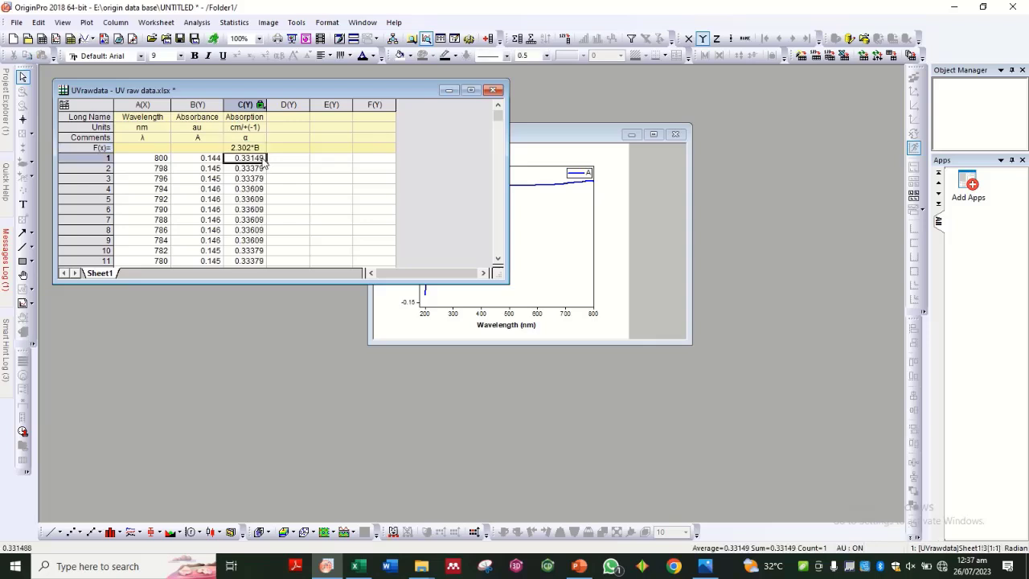
Enter "Energy" as the long name of column D.
double_click(296, 117)
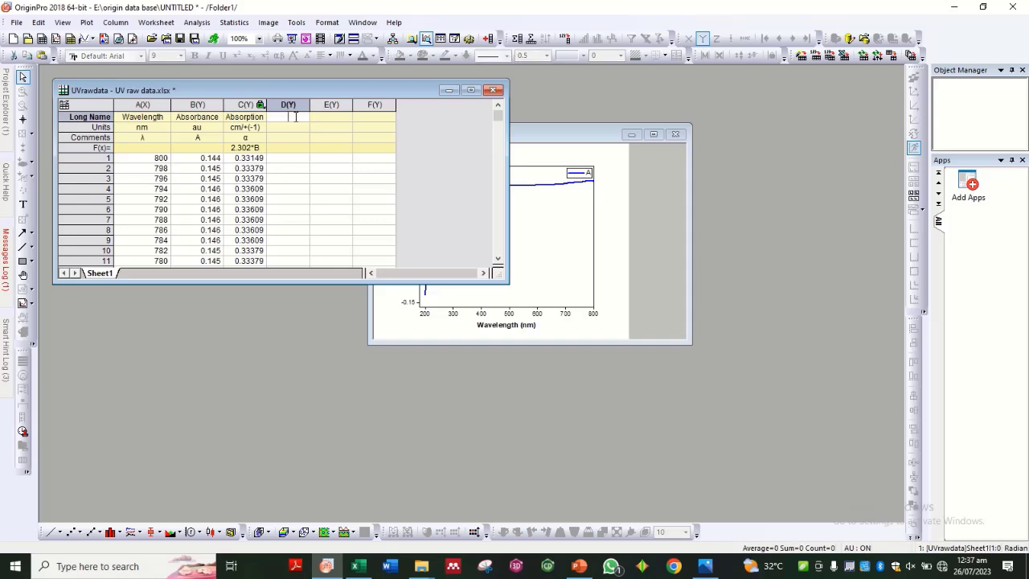
text(Energy)
key(Return)
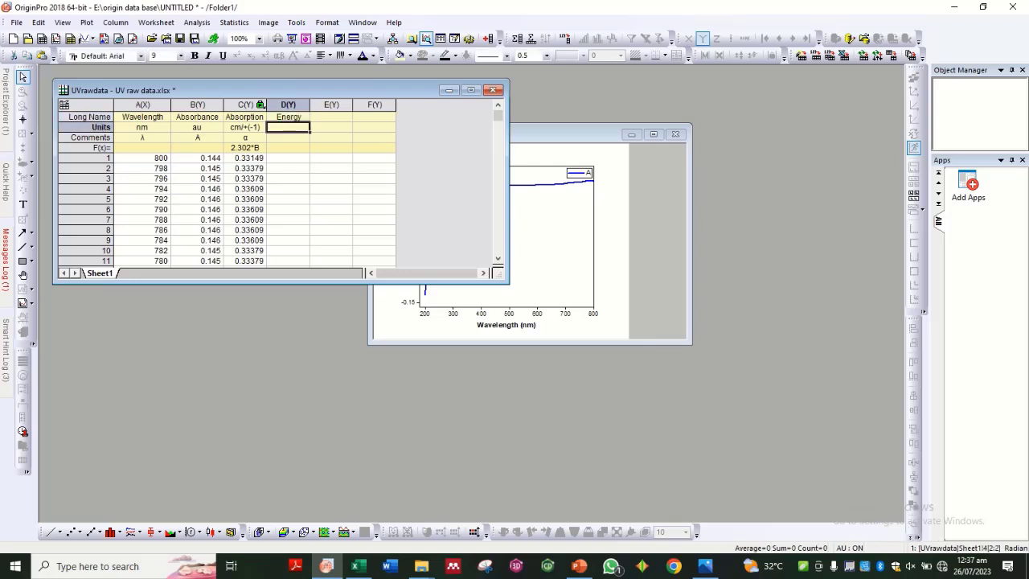
key(Up)
key(shift+Right)
key(shift+Right)
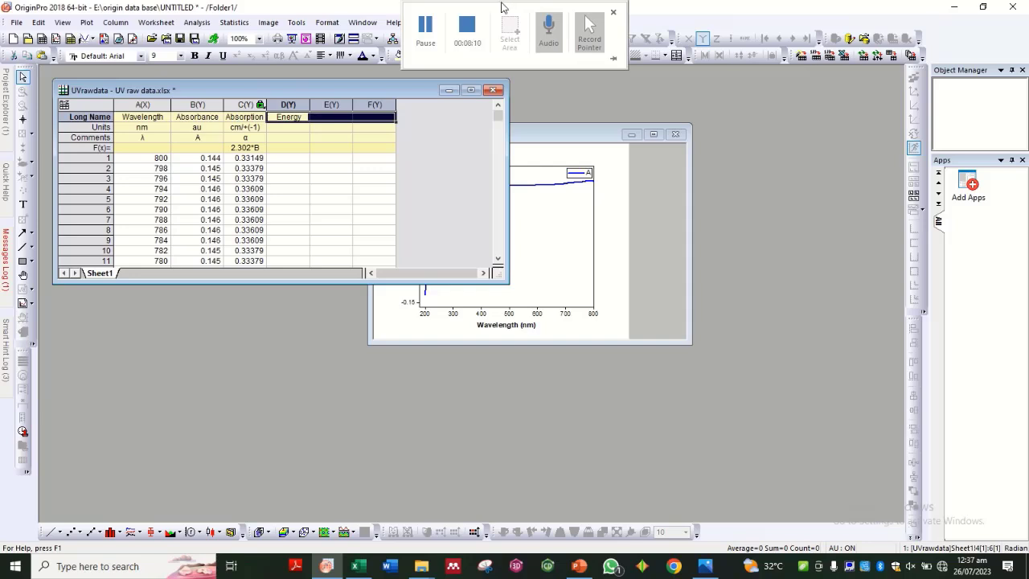
click(308, 120)
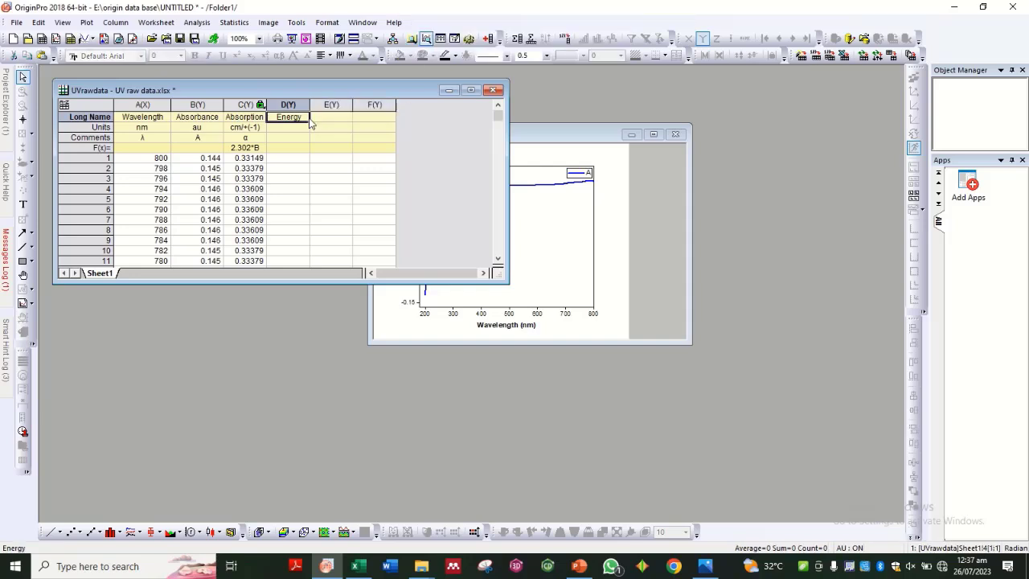
Enter "eV" as the units and "E" as the comment of column D.
click(306, 127)
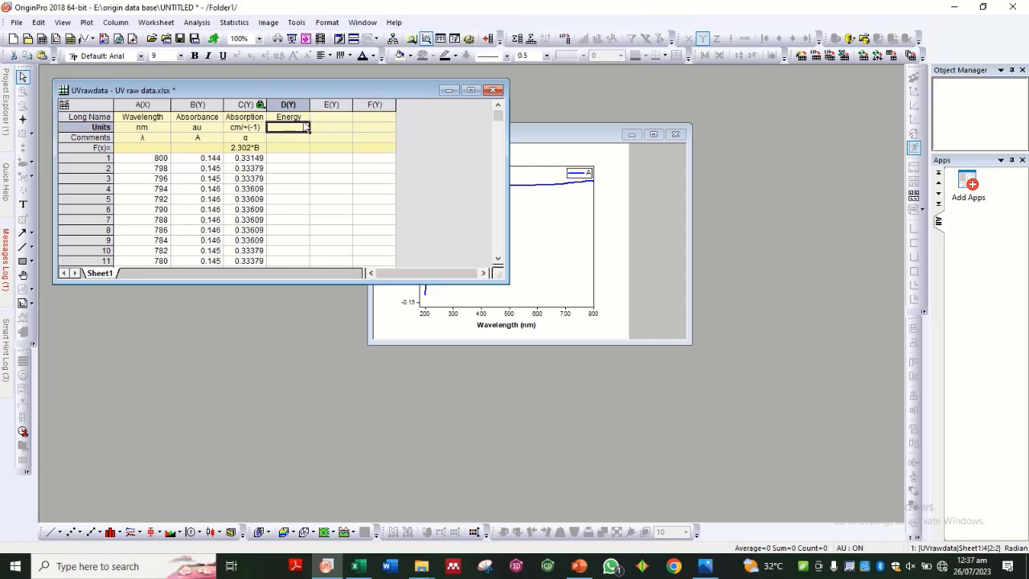
text(e)
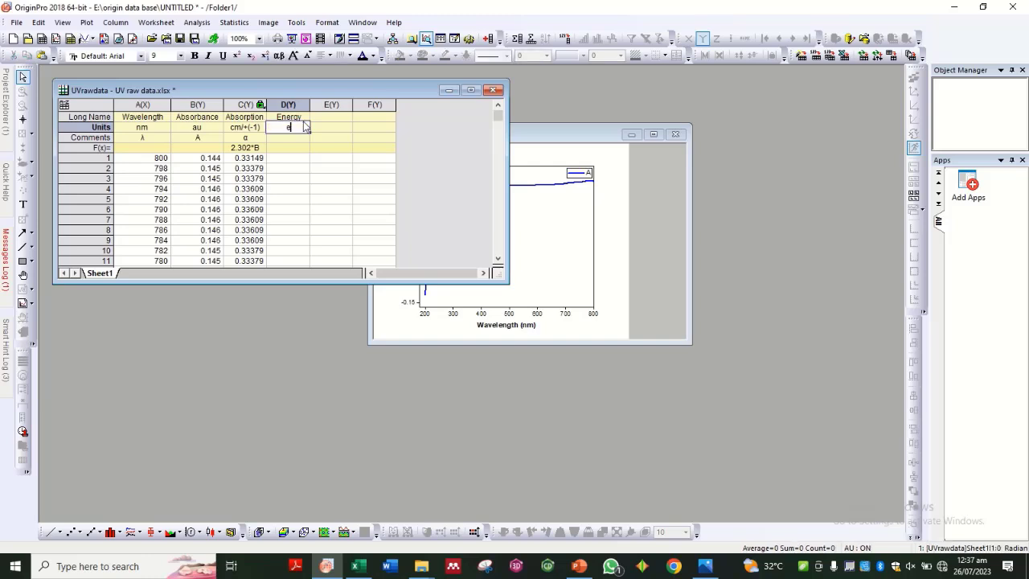
text(V)
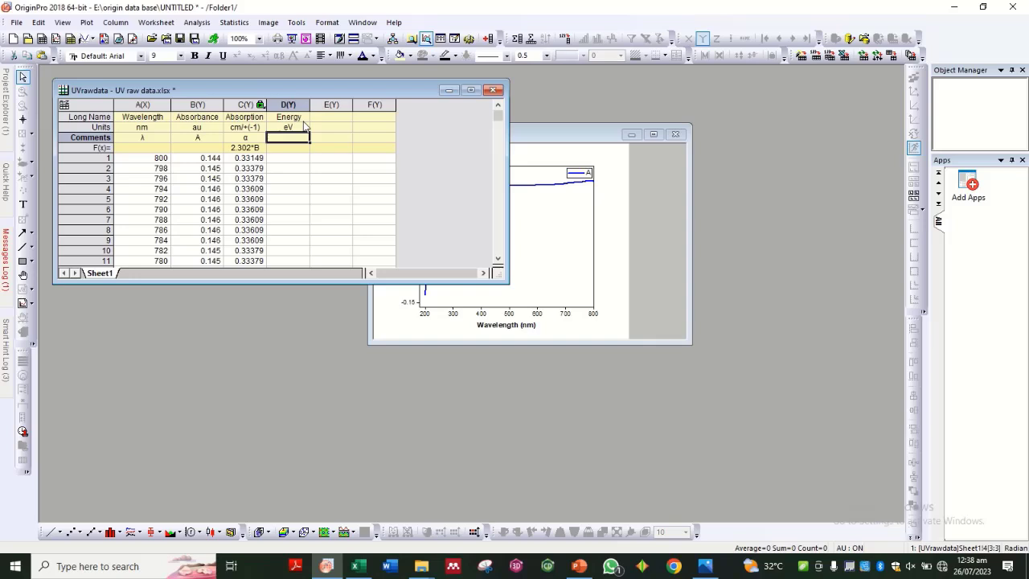
text(E)
key(Return)
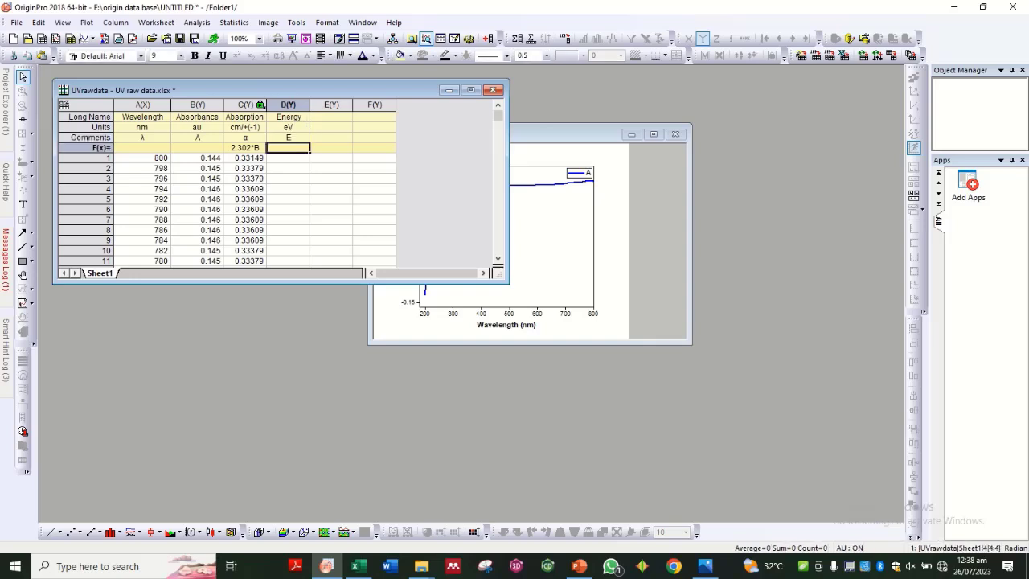
Set column D's F(x) formula to 1240/A.
text(1240)
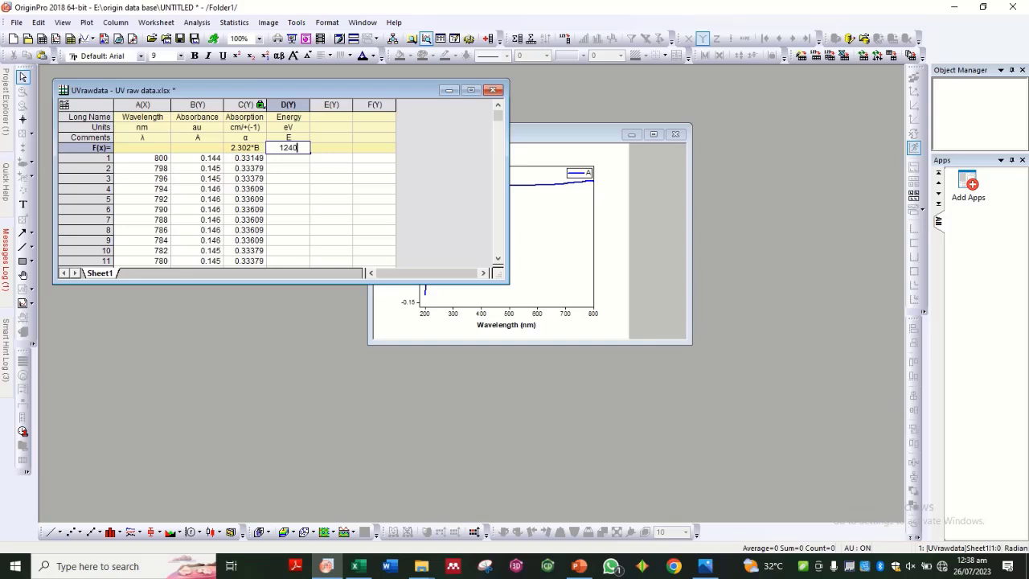
text(/A)
key(Return)
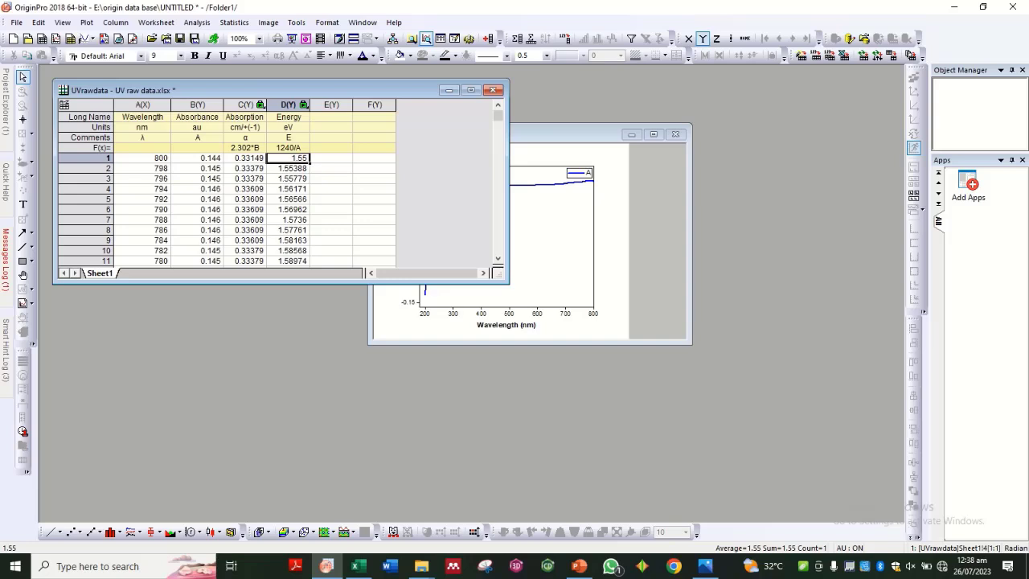
Enter "(αhv)(1/2)" as the long name of column E, inserting the alpha from the character map.
click(338, 117)
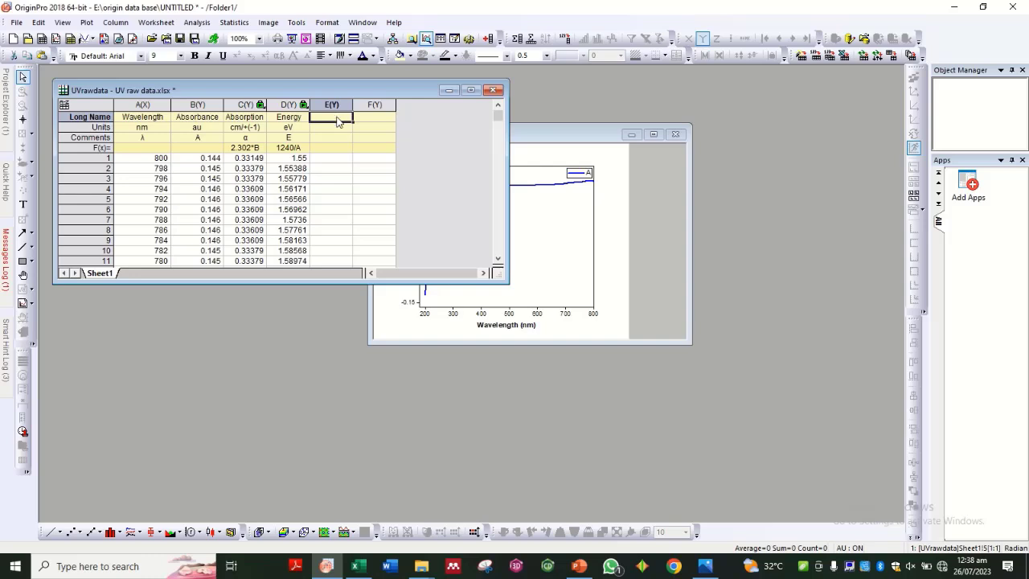
double_click(338, 117)
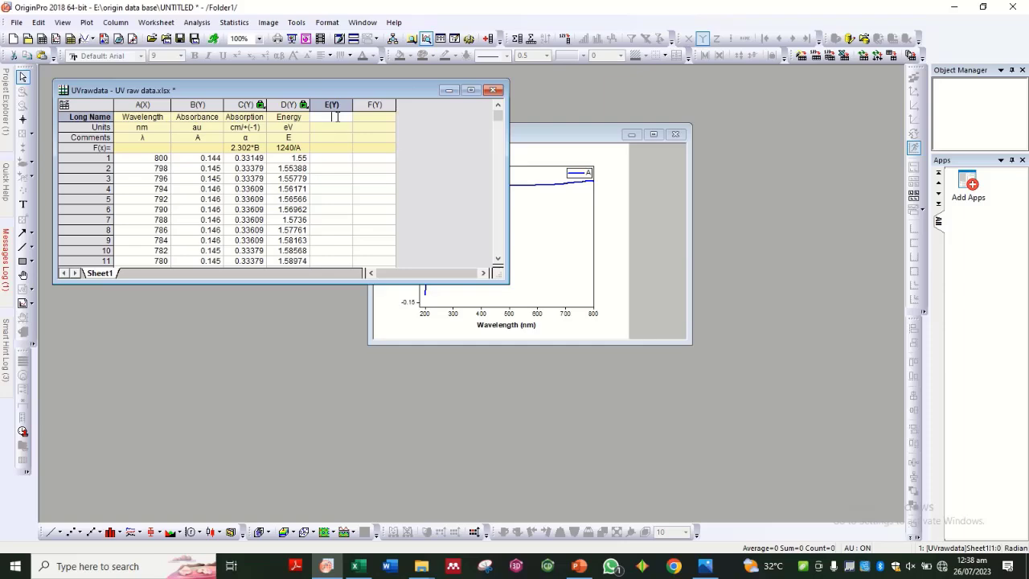
key(ctrl+m)
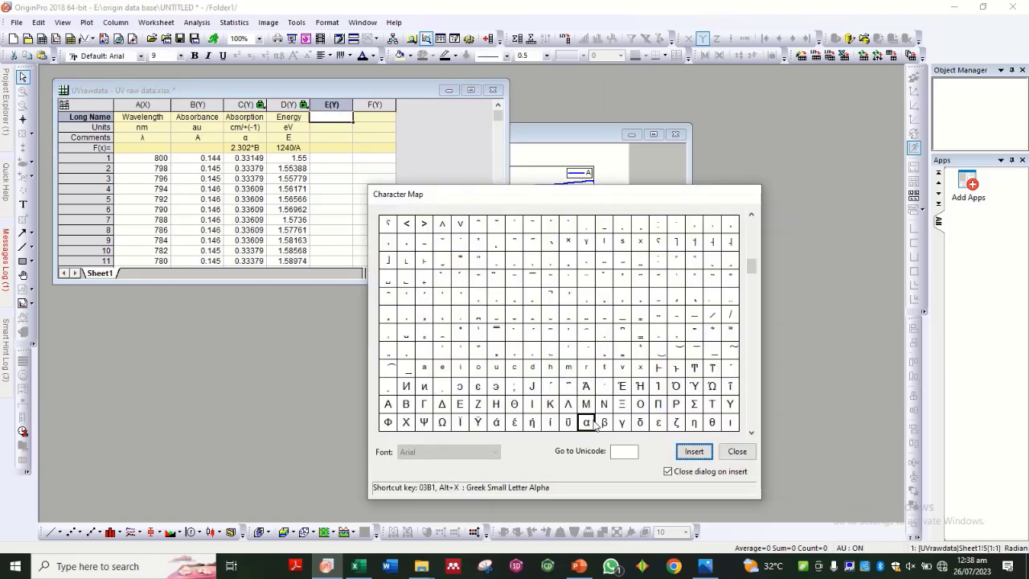
click(695, 452)
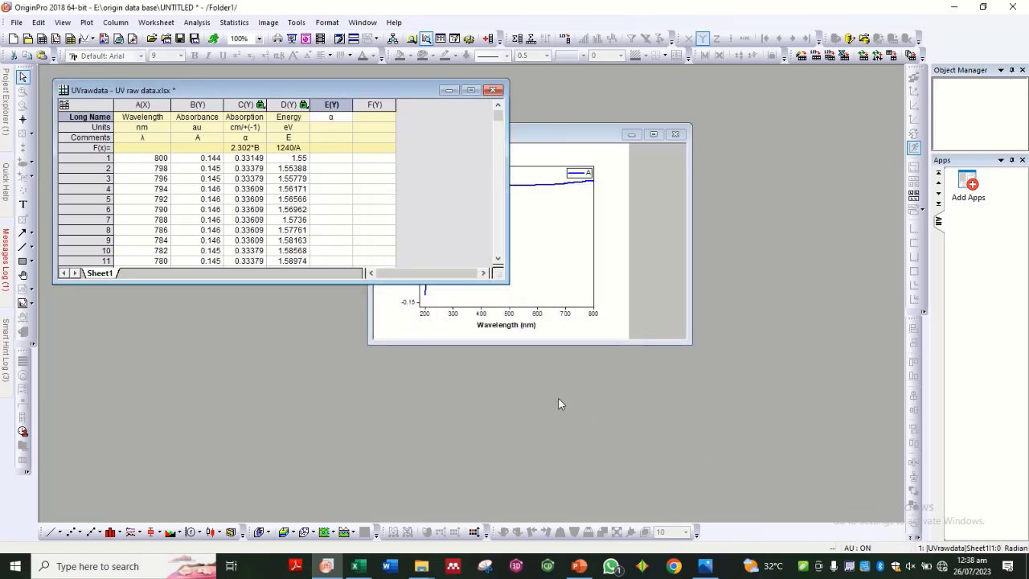
text(hv)
key(Left)
key(Left)
text((αhv))
text()(1/2))
key(Return)
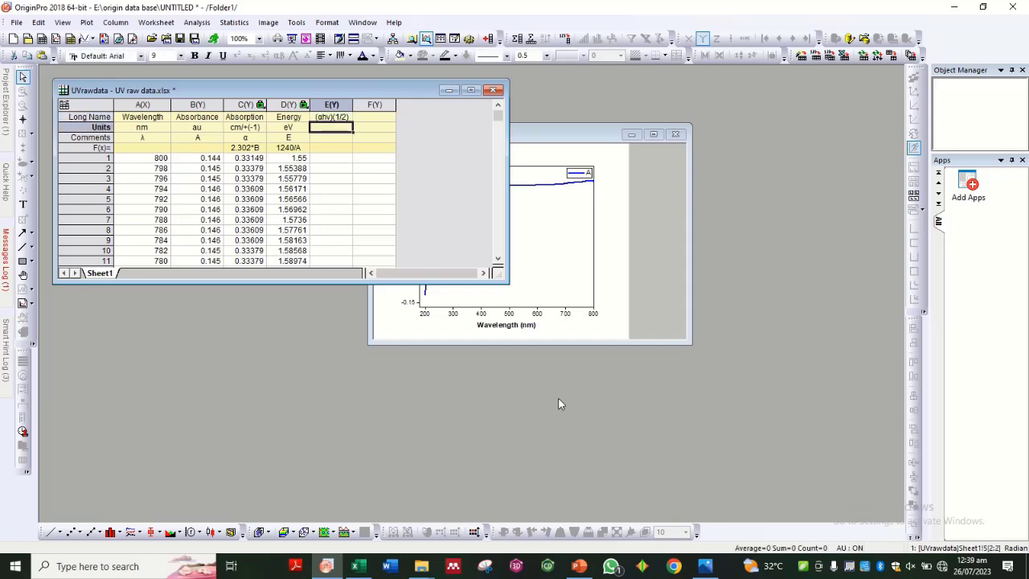
Enter "eVcm/+(1/2))" as the units of column E.
text(ev)
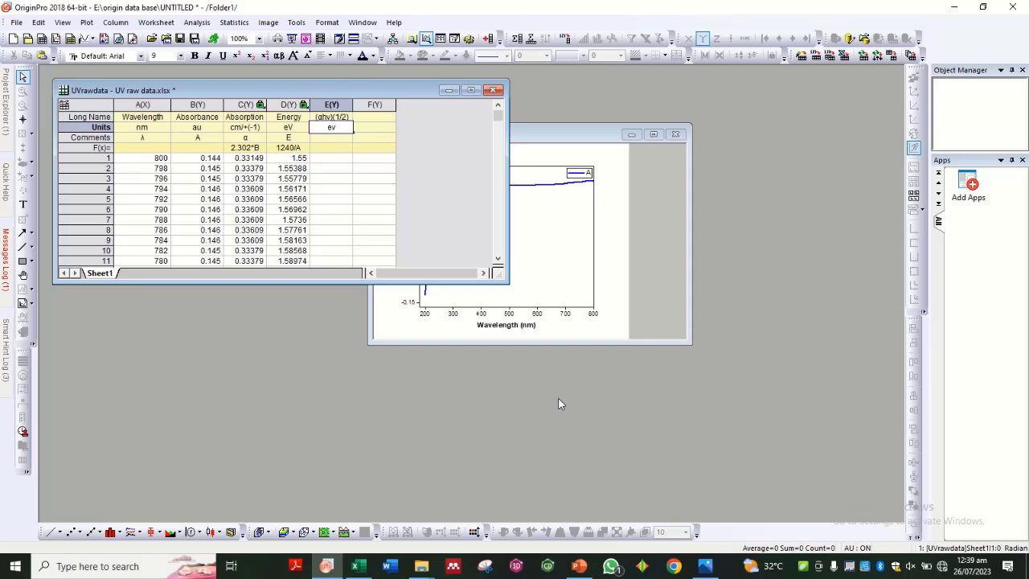
key(BackSpace)
text(Vcm/+(1/2)))
key(Left)
key(Left)
key(Right)
key(Right)
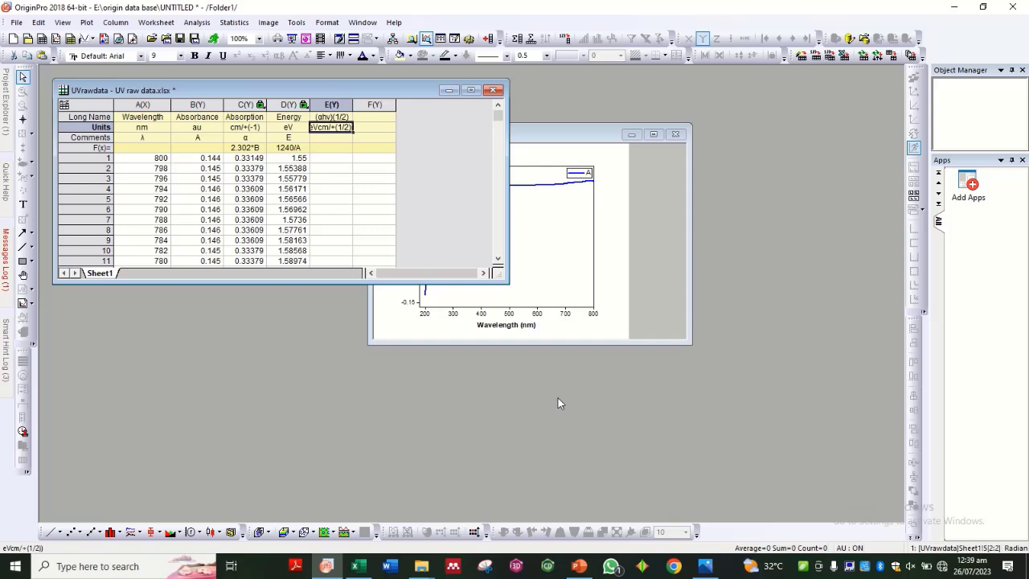
Correct the units of column E to "(eVcm/+(1/2)".
double_click(335, 129)
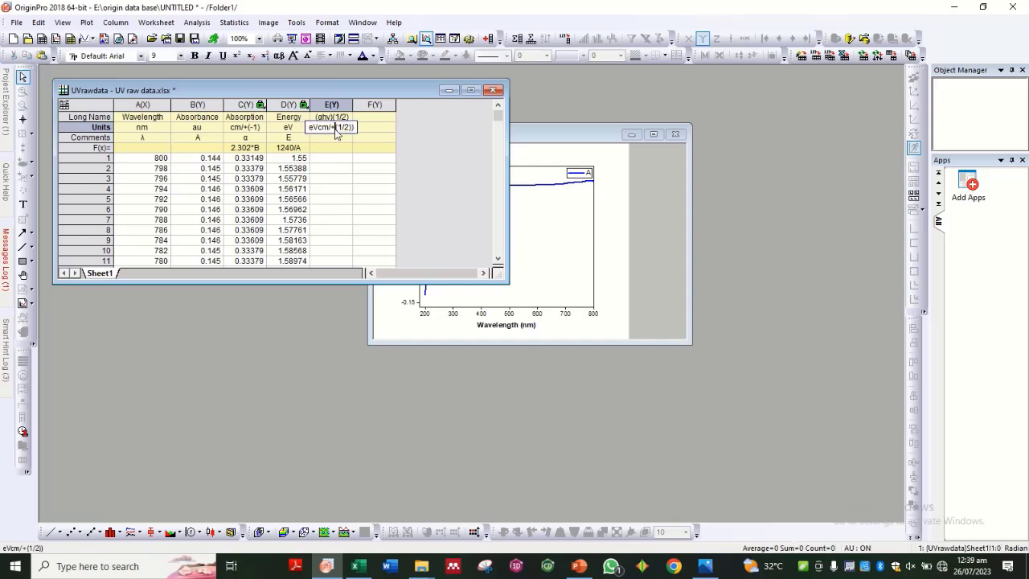
key(Left)
text(()
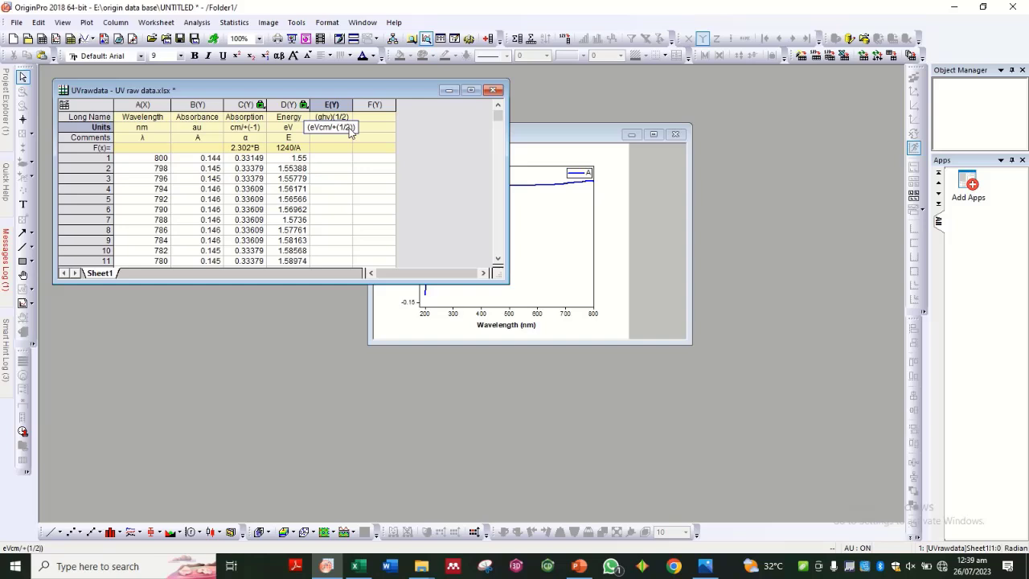
key(BackSpace)
key(Return)
key(Down)
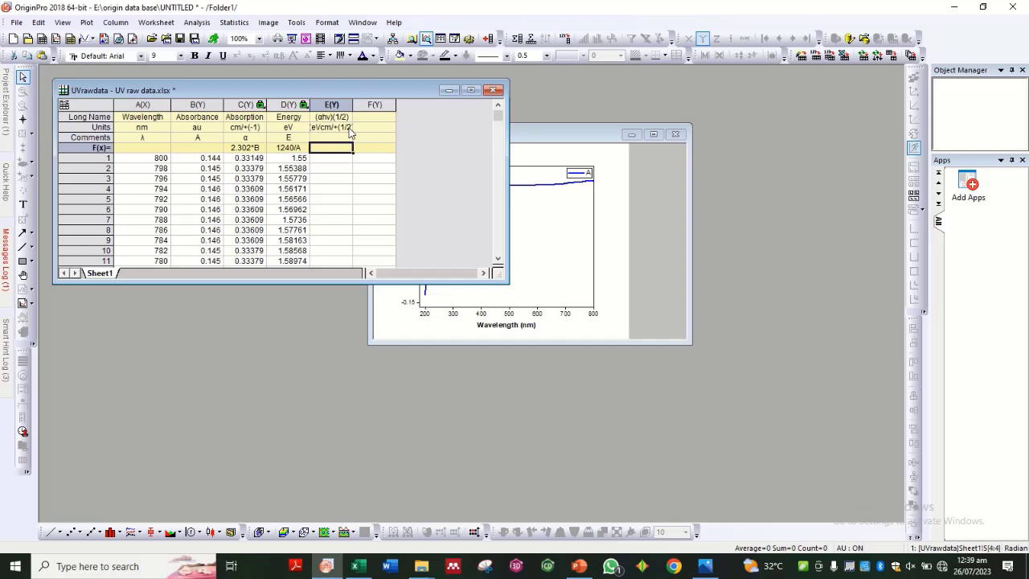
Set column E's F(x) formula to (C*D)^(1/2).
text(C)
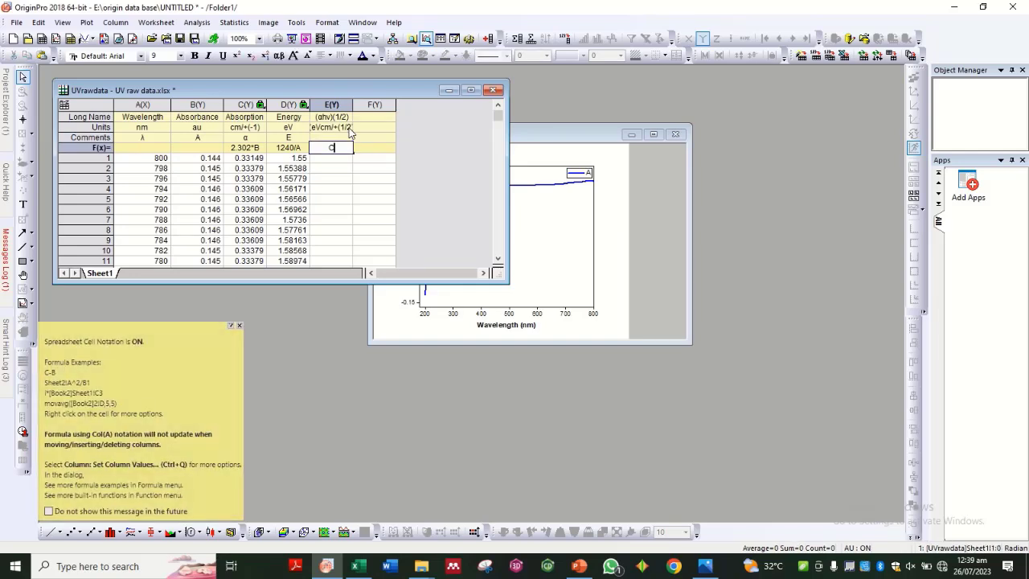
text(*D)
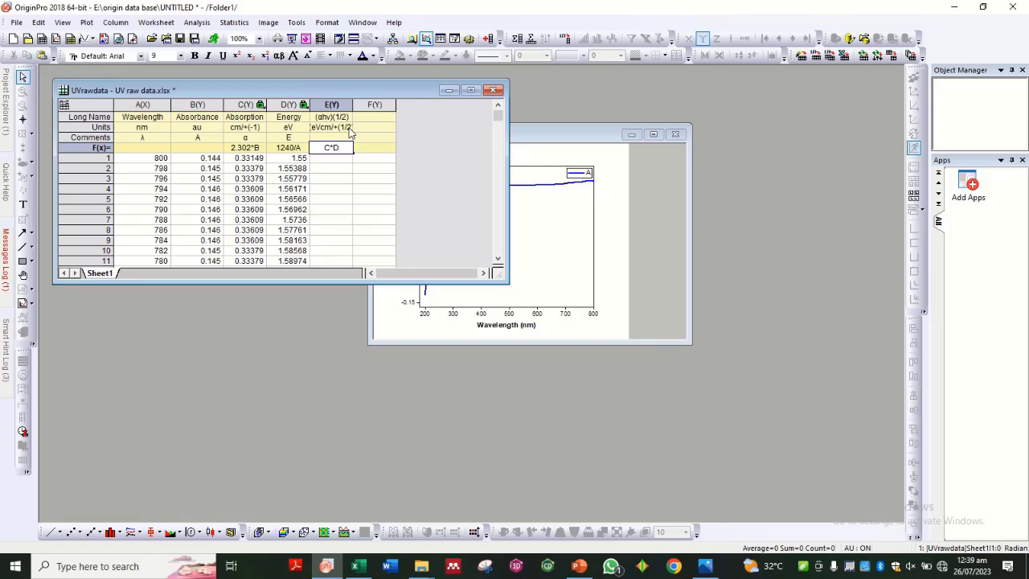
text(*)
key(Return)
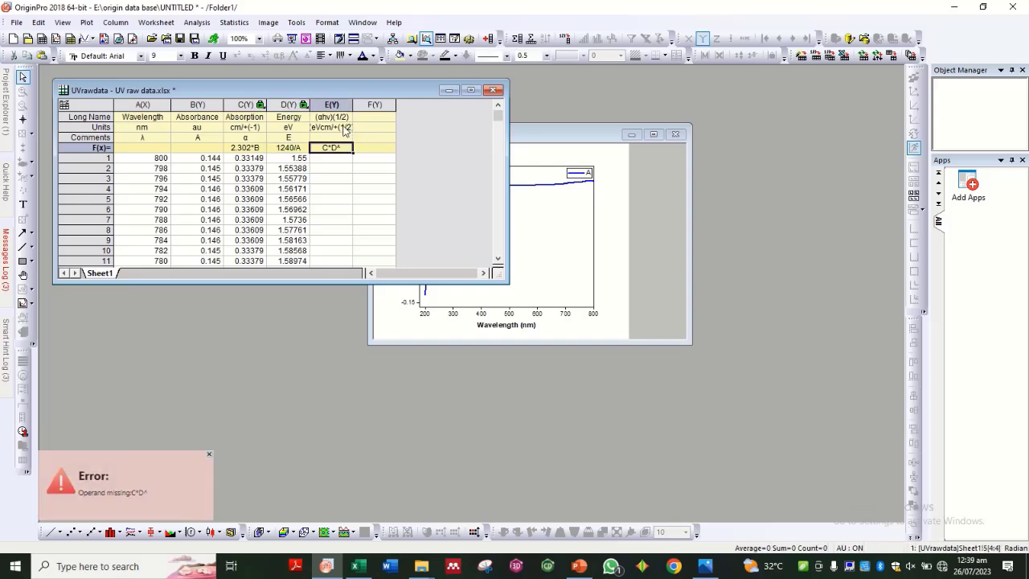
double_click(336, 151)
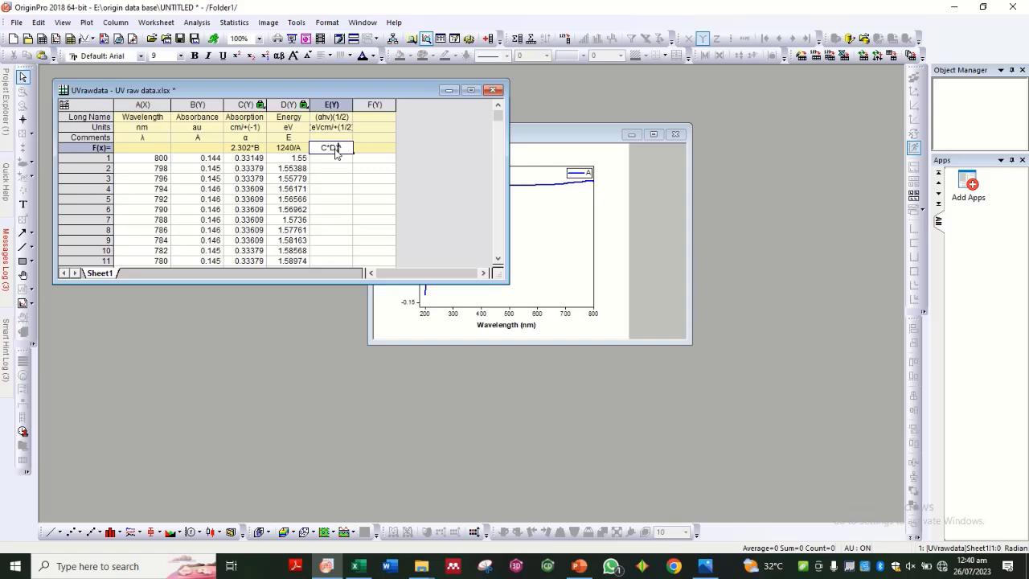
text()^)
key(Home)
text(()
key(End)
text((1/2))
key(Return)
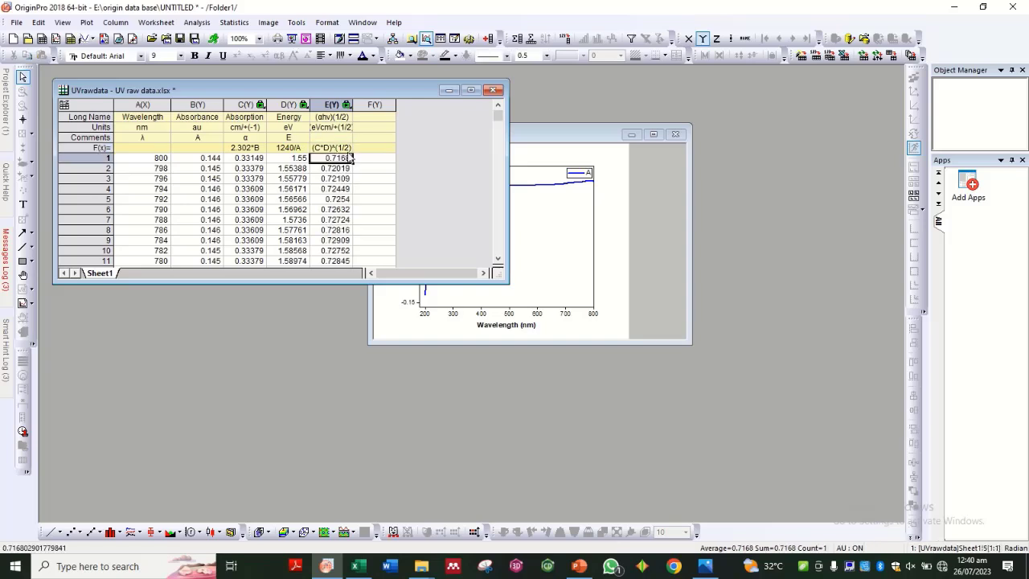
Copy column E's long name into column F and change it to "(αhv)(2)".
click(372, 118)
click(371, 117)
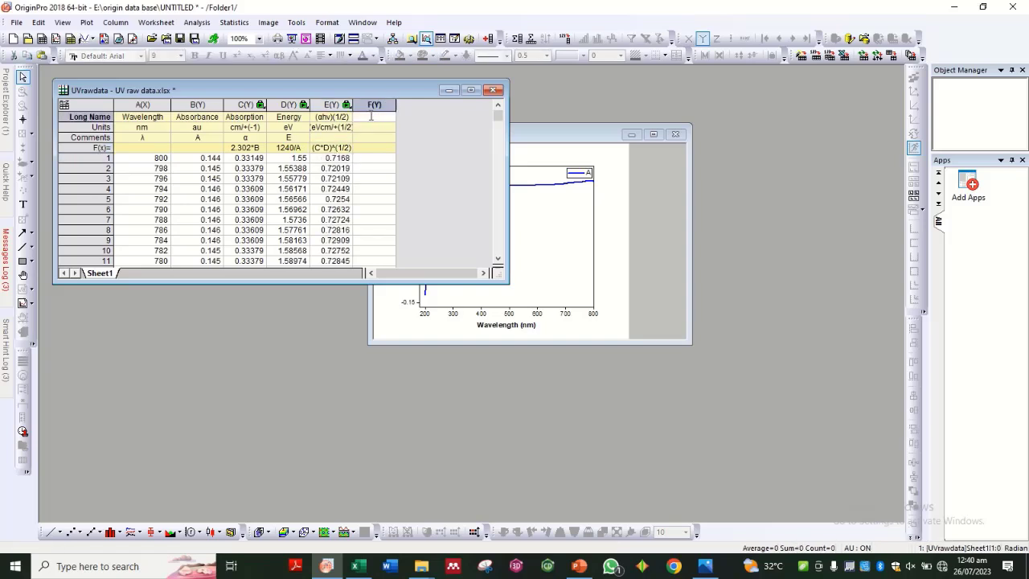
click(330, 118)
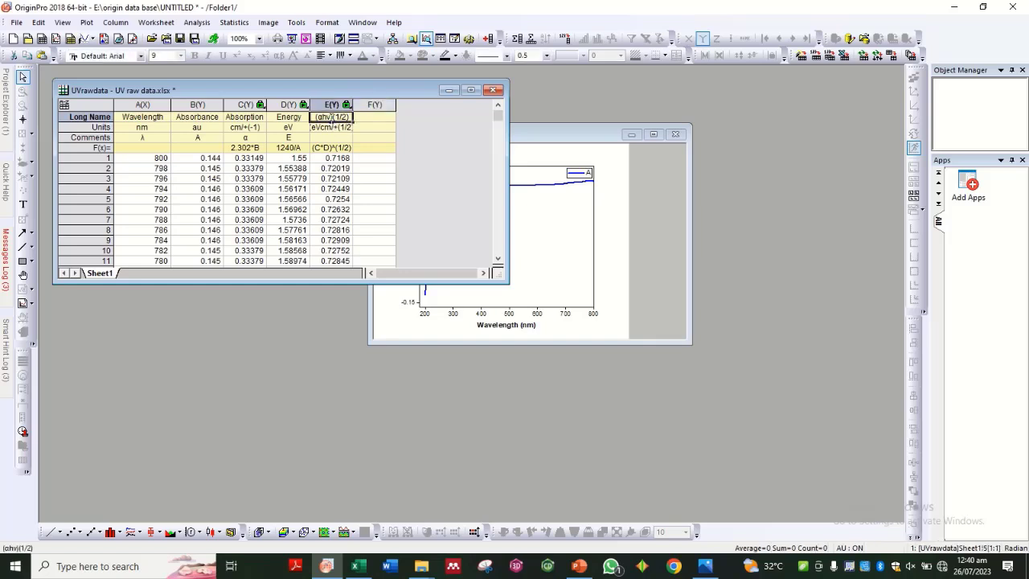
click(316, 117)
key(ctrl+c)
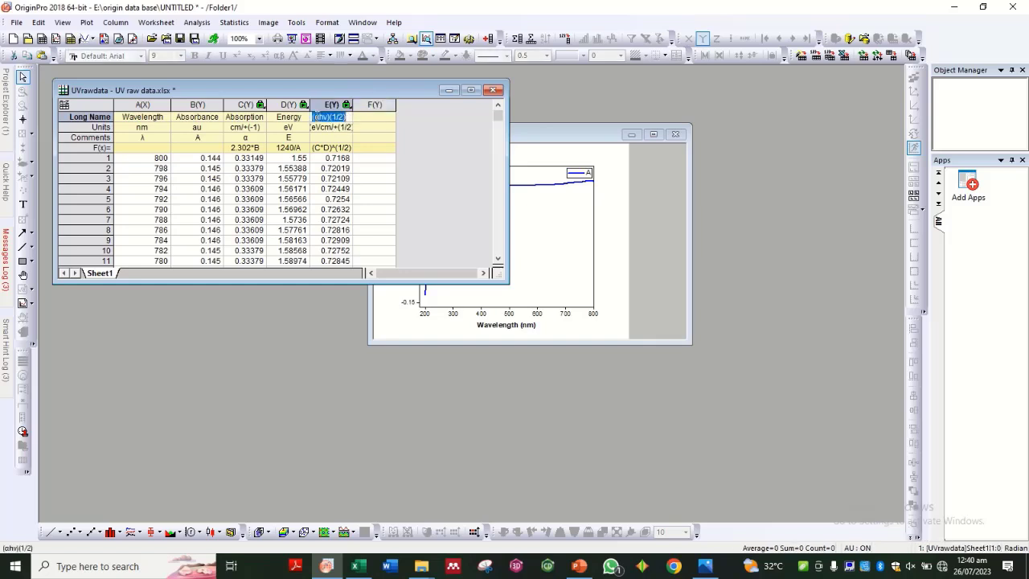
click(384, 118)
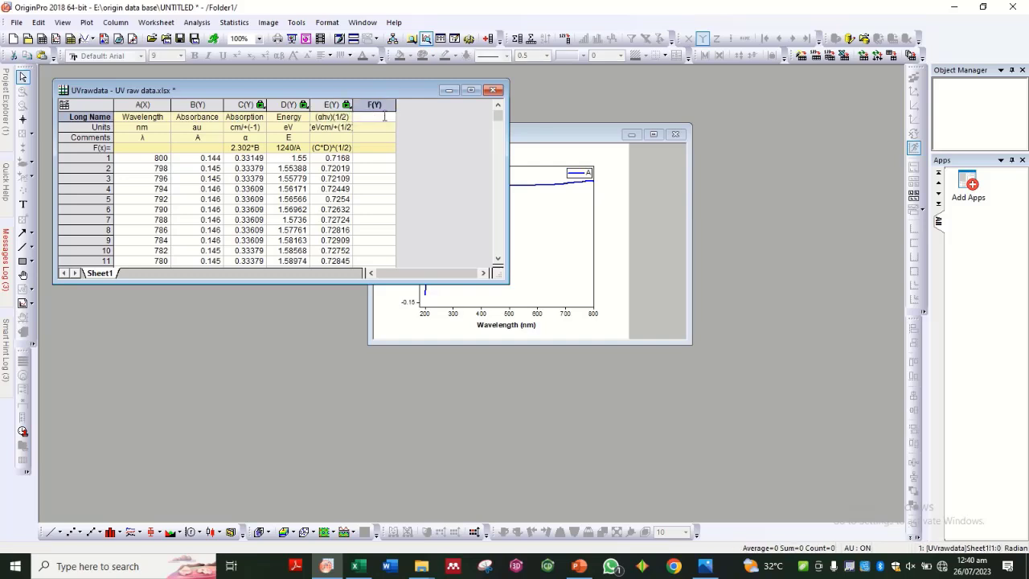
key(ctrl+v)
click(384, 117)
key(BackSpace)
key(BackSpace)
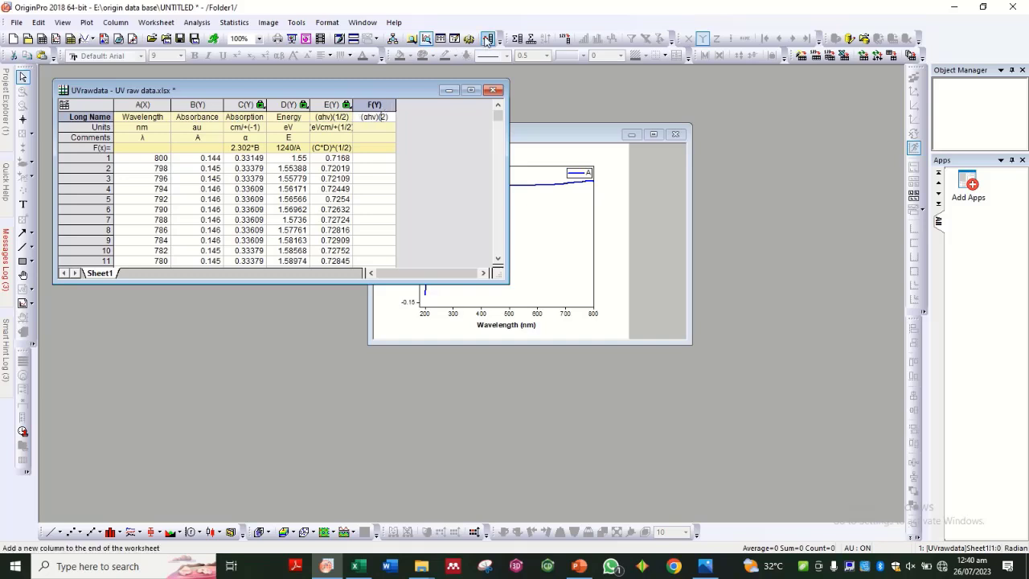
mouse_move(456, 2)
click(427, 29)
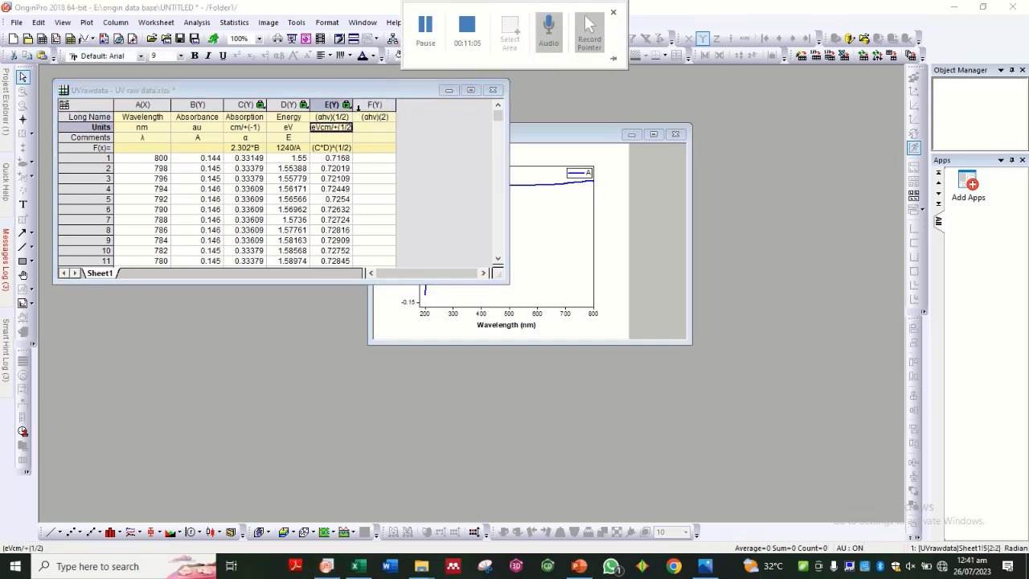
Copy column E's units into column F and change them to "(eVcm/+(2)".
click(343, 129)
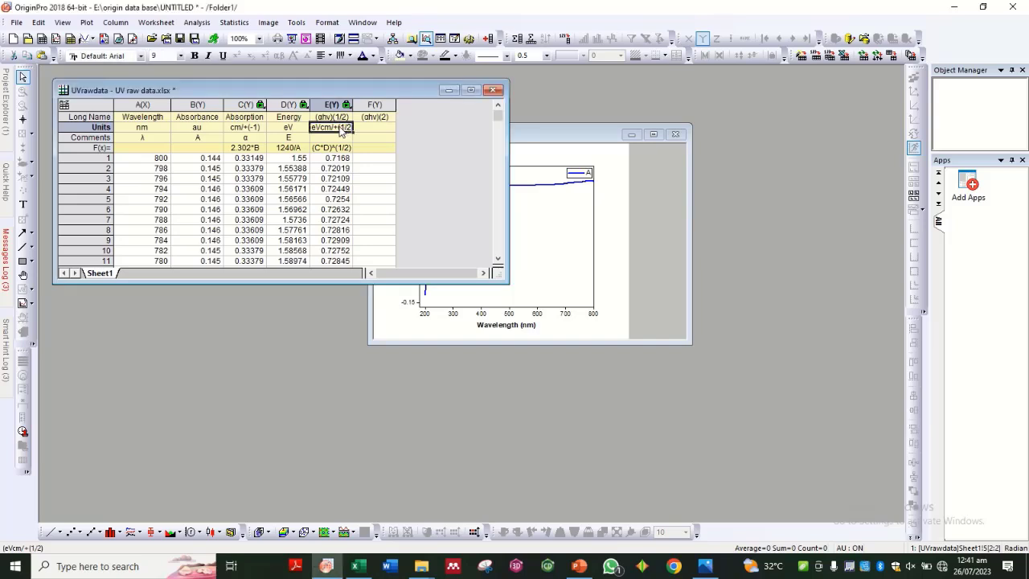
double_click(341, 129)
double_click(341, 130)
key(ctrl+c)
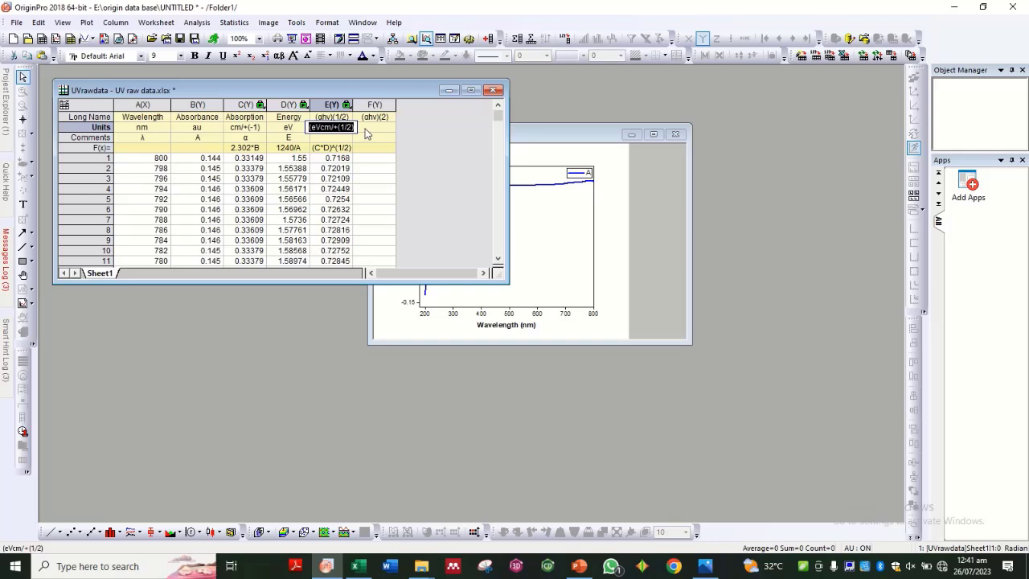
double_click(365, 128)
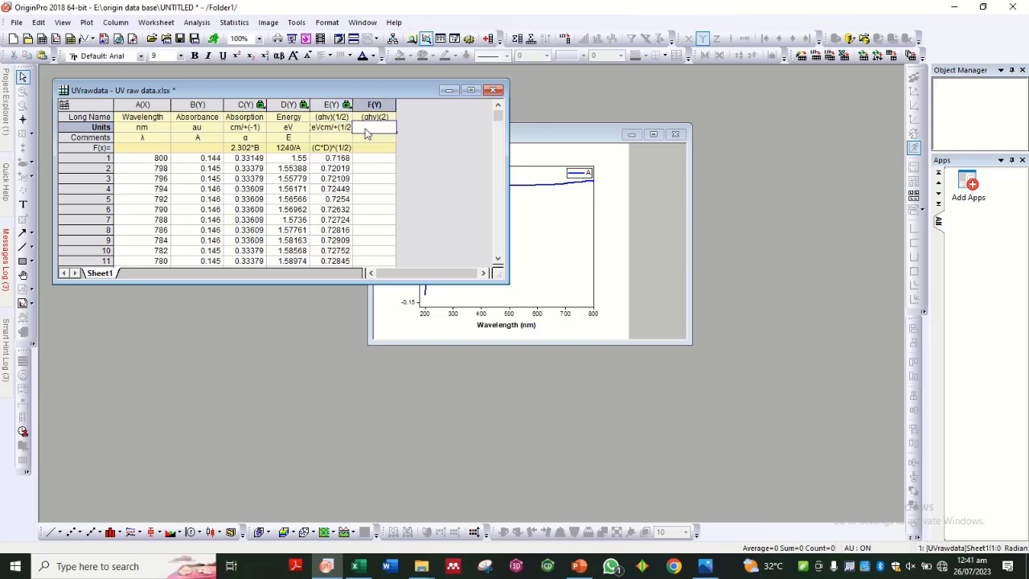
key(ctrl+v)
key(Left)
key(BackSpace)
key(BackSpace)
key(BackSpace)
text(2)
click(378, 148)
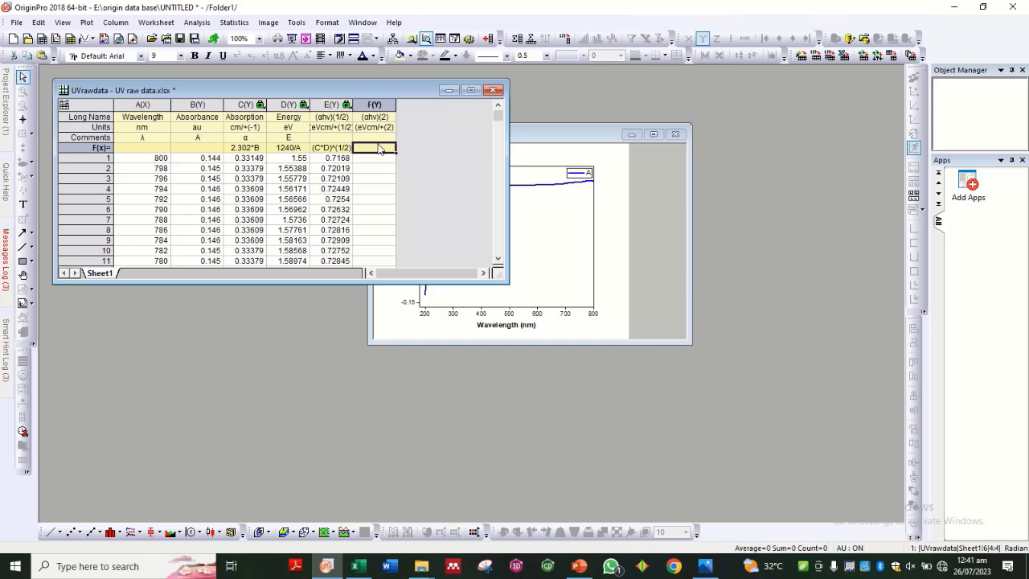
Set column F's F(x) formula to (C*D)^2.
double_click(378, 148)
text((C)
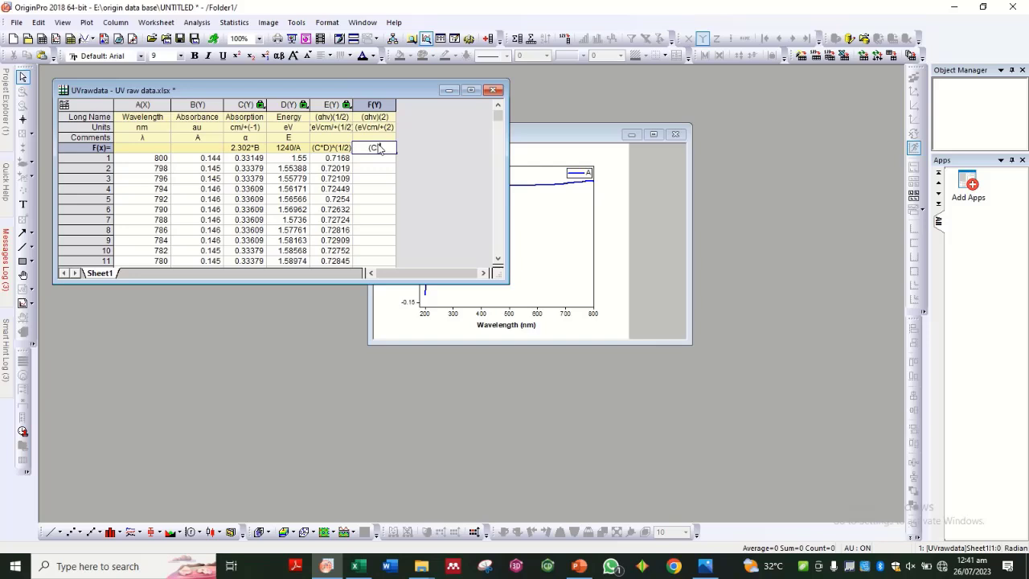
text(*D)^)
key(BackSpace)
text(2)
key(Return)
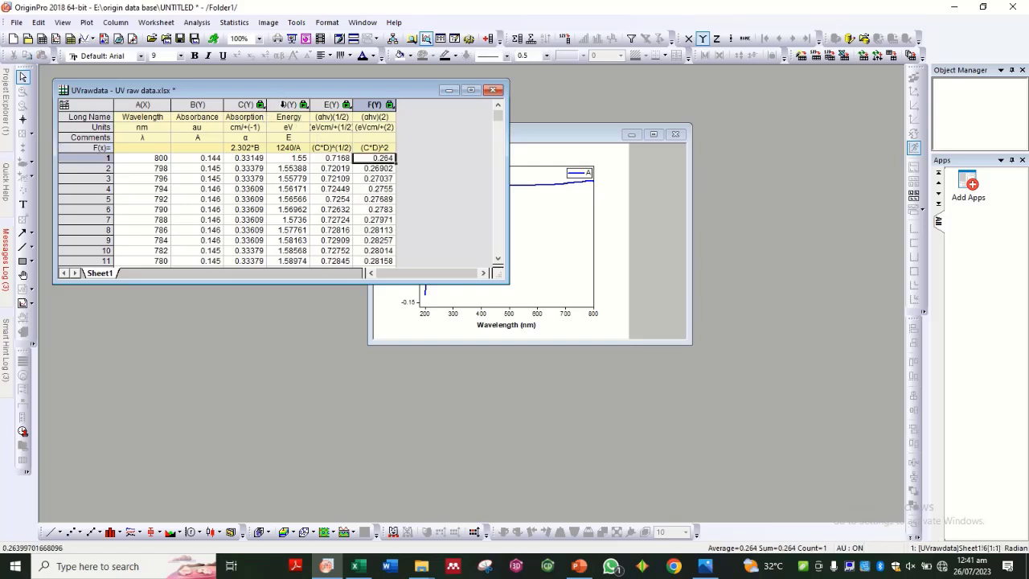
Set the Energy column D as an X column and dismiss the add-to-graph hint so it no longer appears in future.
right_click(283, 105)
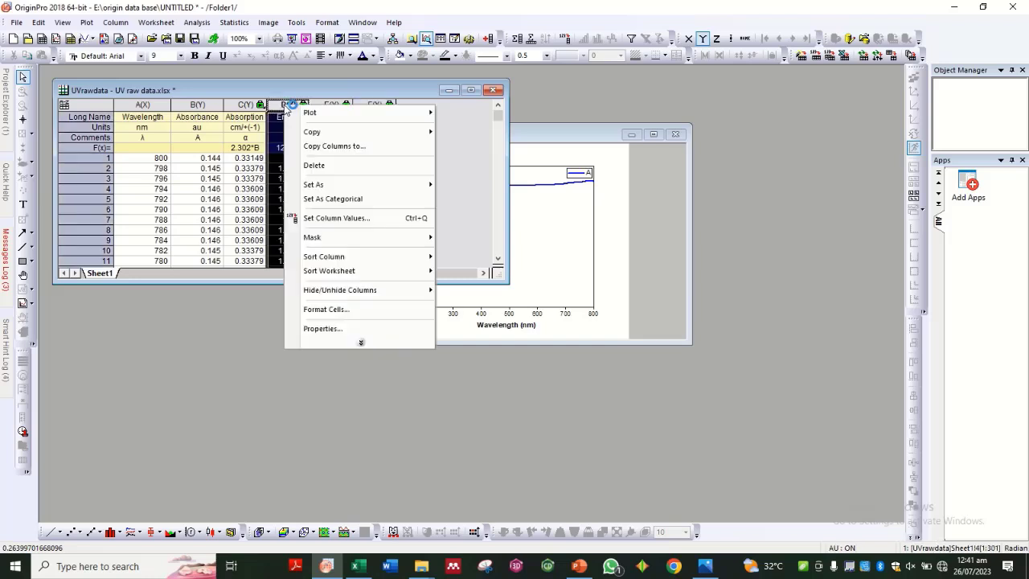
mouse_move(380, 188)
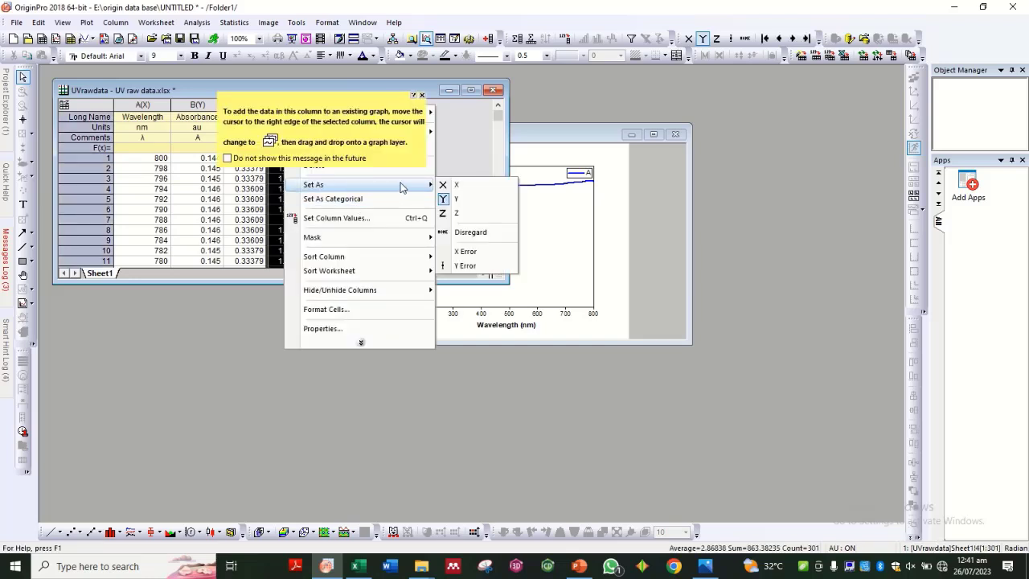
click(450, 185)
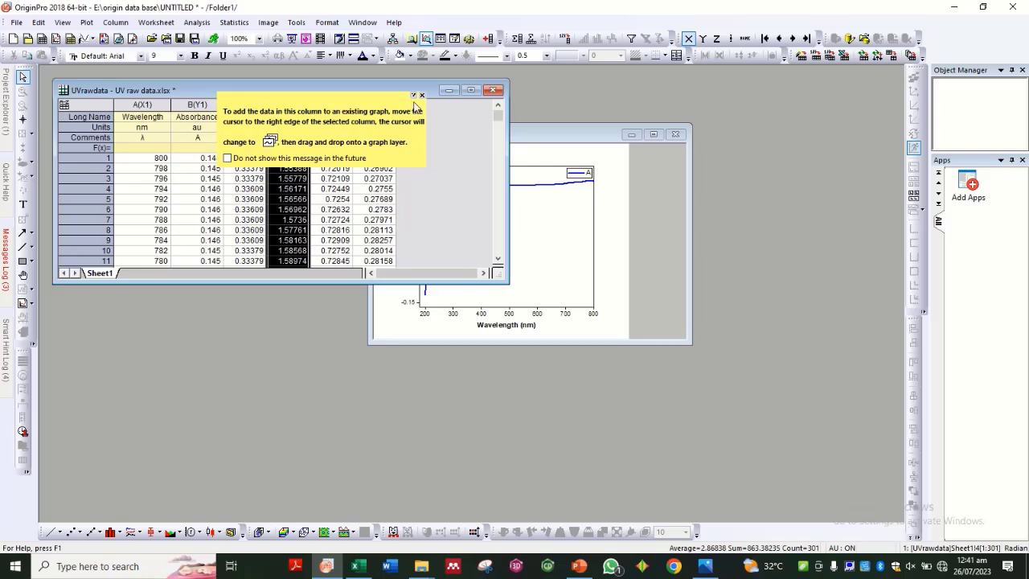
click(235, 160)
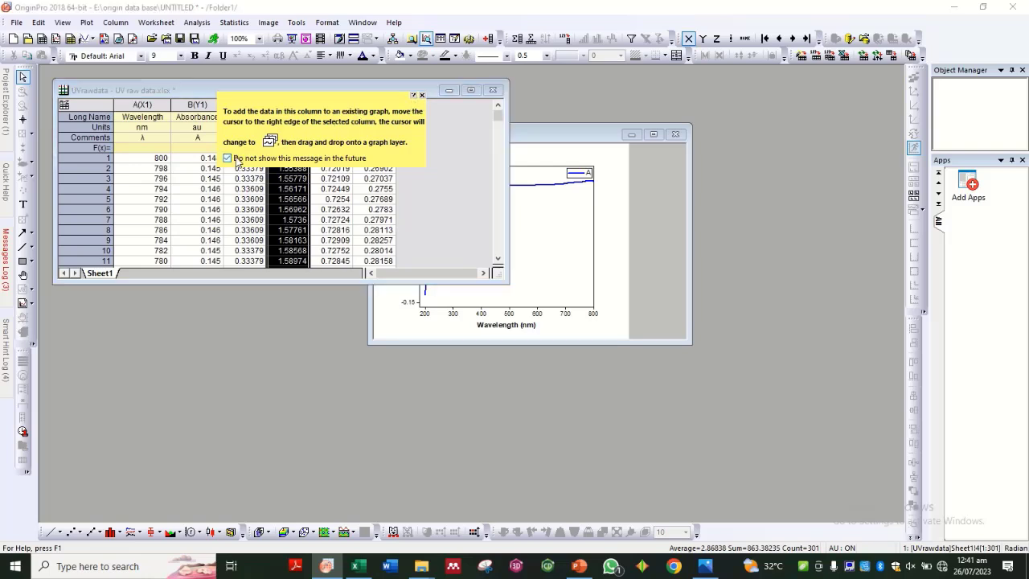
click(422, 95)
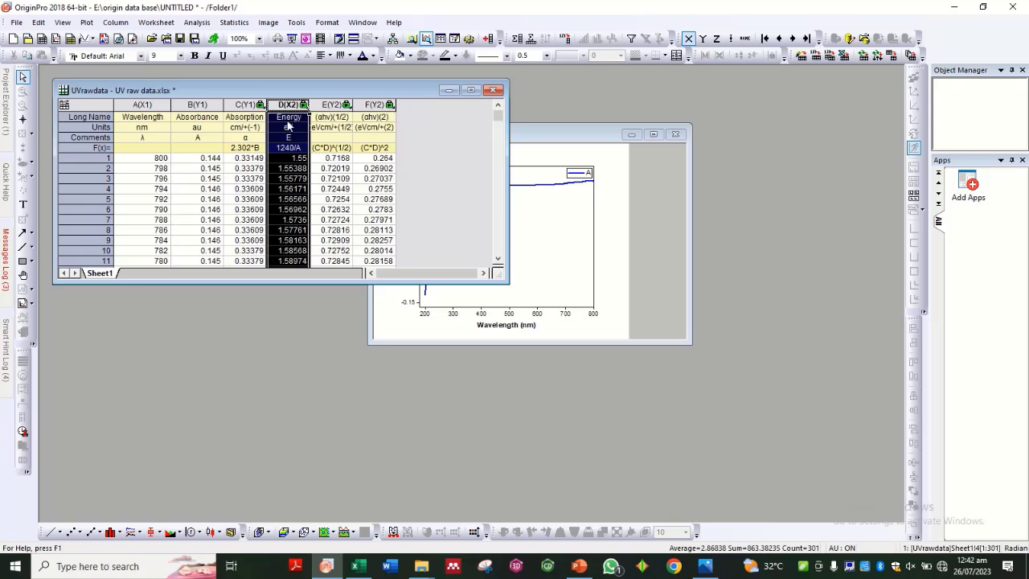
Examine the Absorbance versus Wavelength graph at full size, then restore and minimize its window.
mouse_move(483, 5)
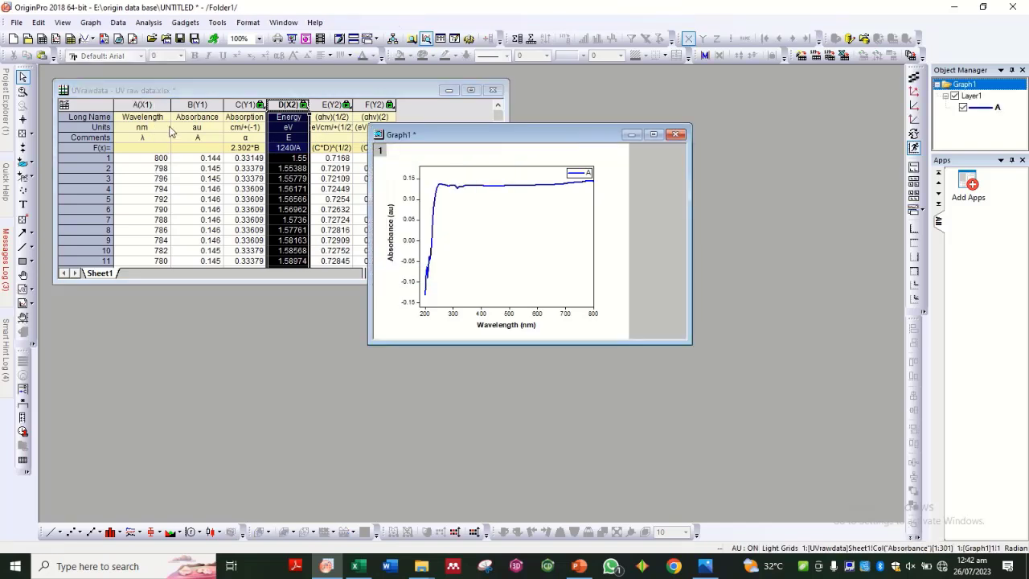
drag(160, 106, 193, 109)
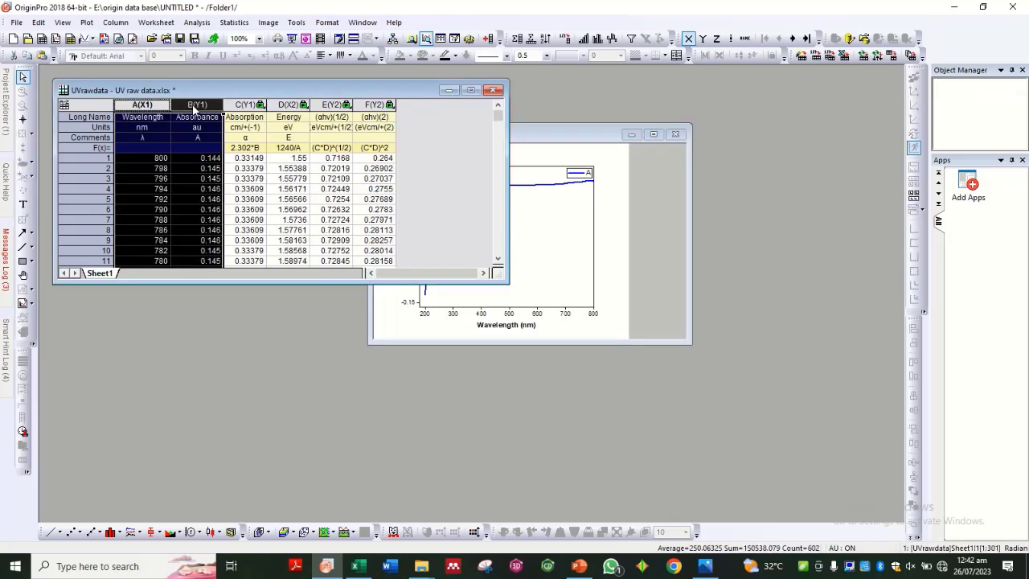
click(628, 236)
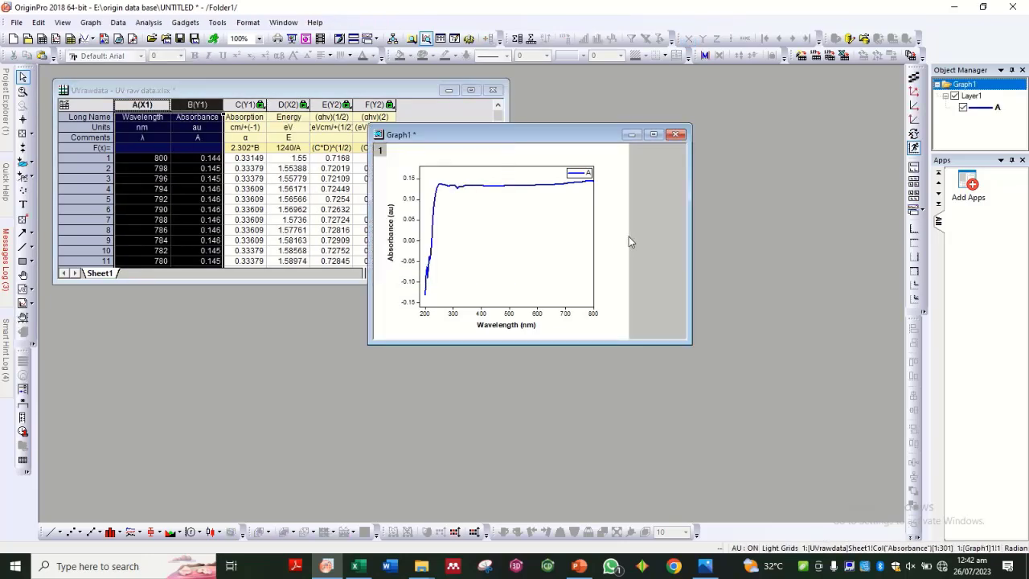
click(652, 137)
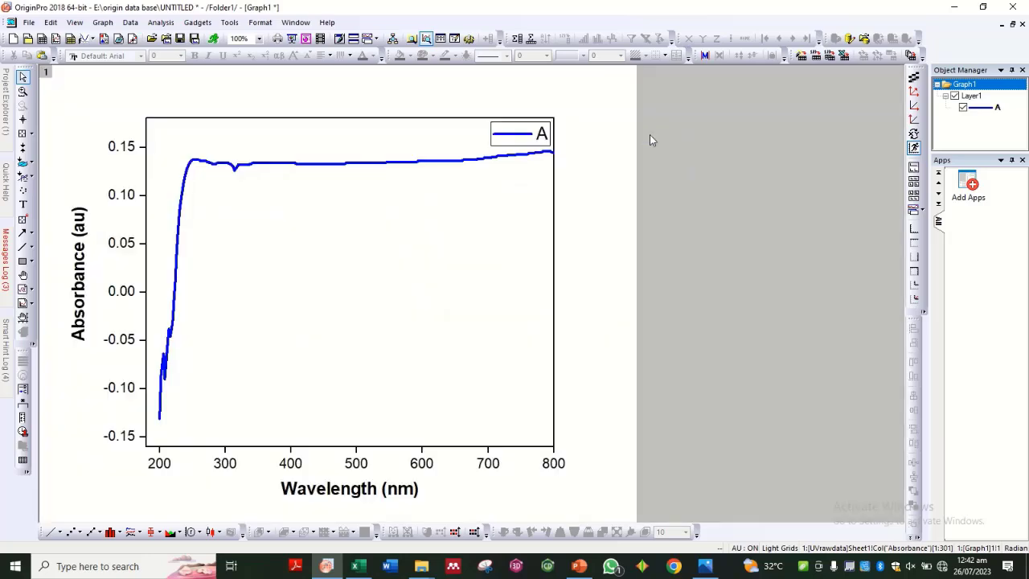
click(1013, 25)
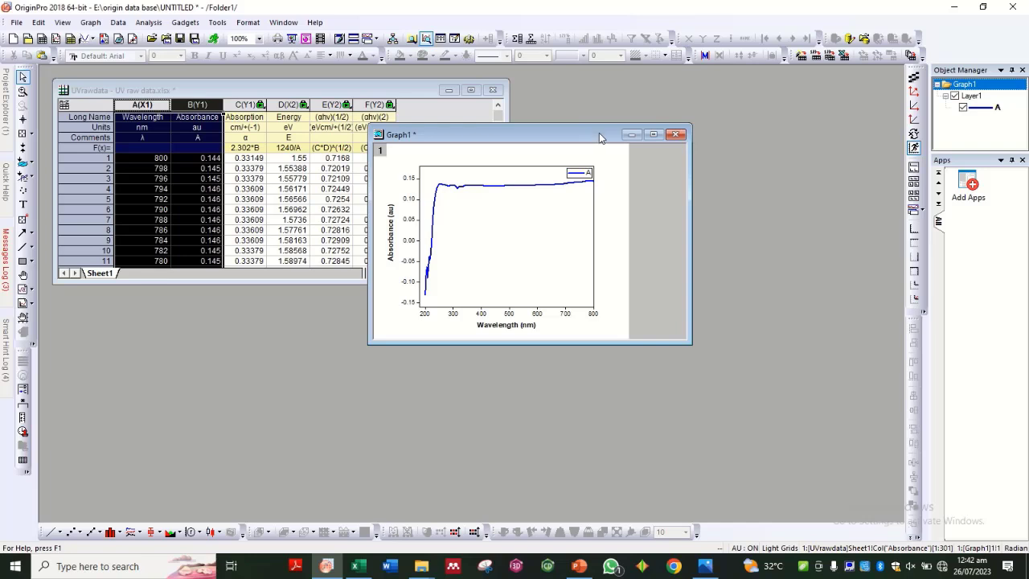
click(631, 134)
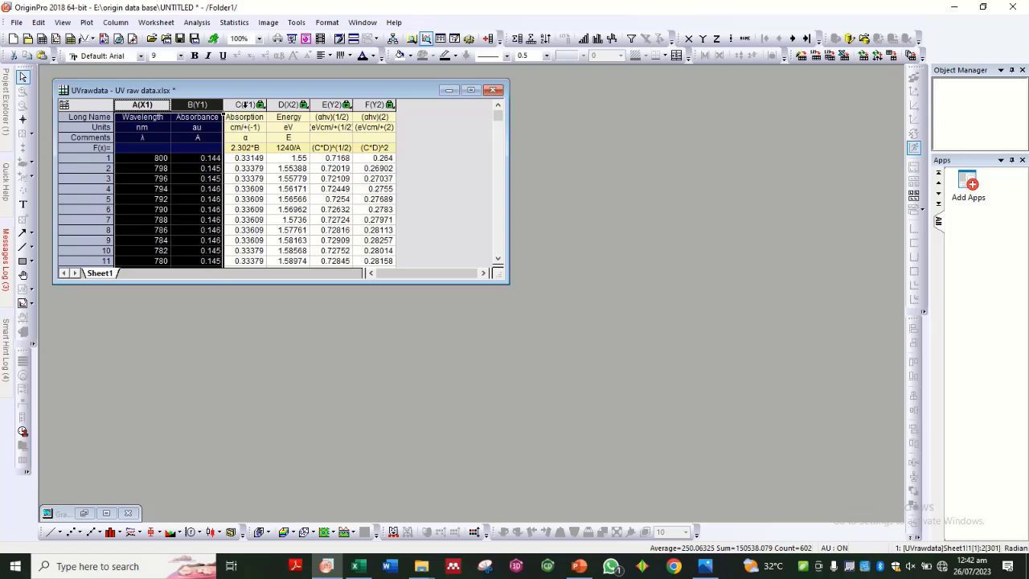
Widen the worksheet window and adjust the widths of columns C, E and F so their long names and units fit.
click(245, 105)
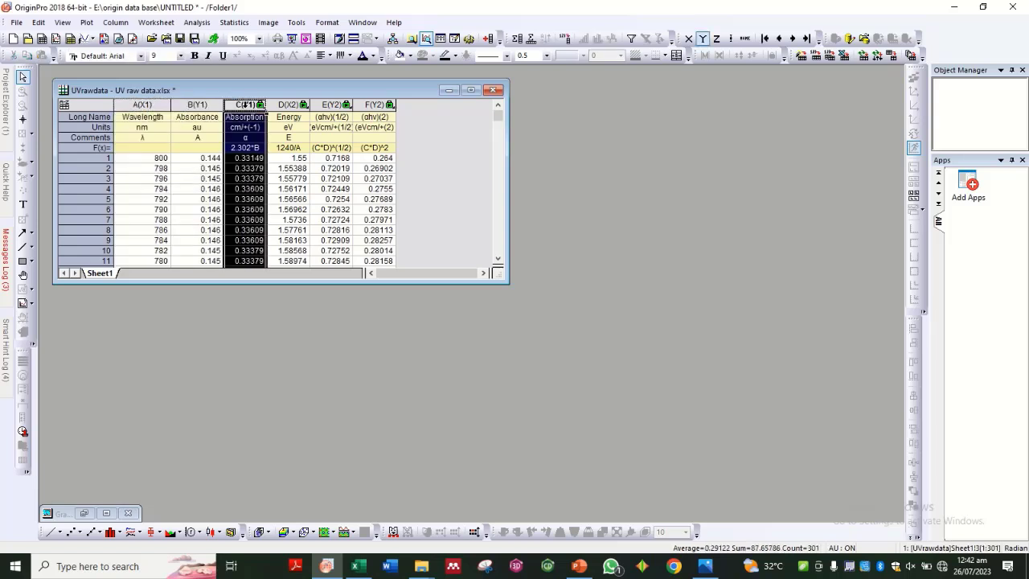
click(426, 31)
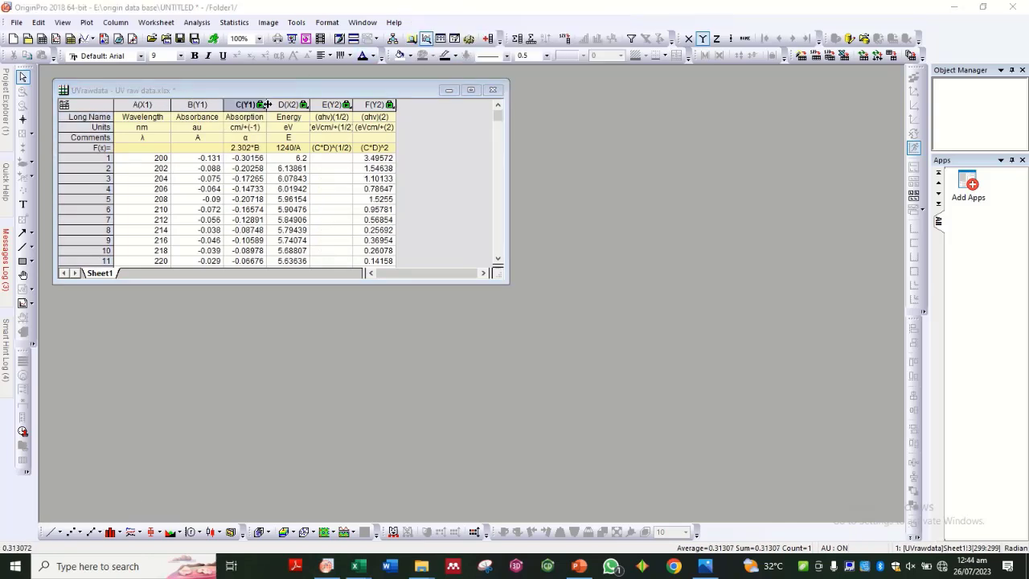
drag(263, 105, 331, 100)
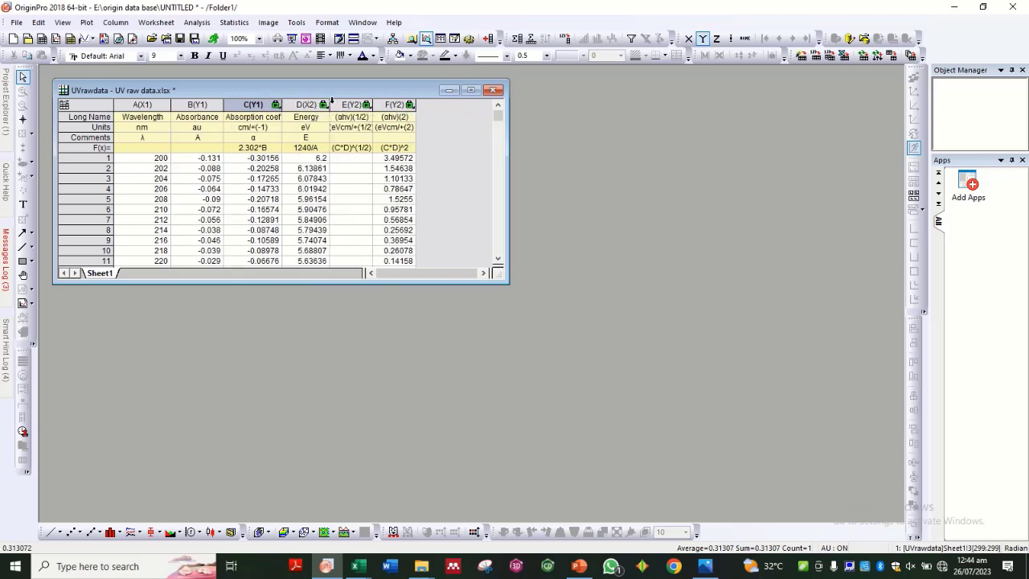
drag(504, 143, 537, 143)
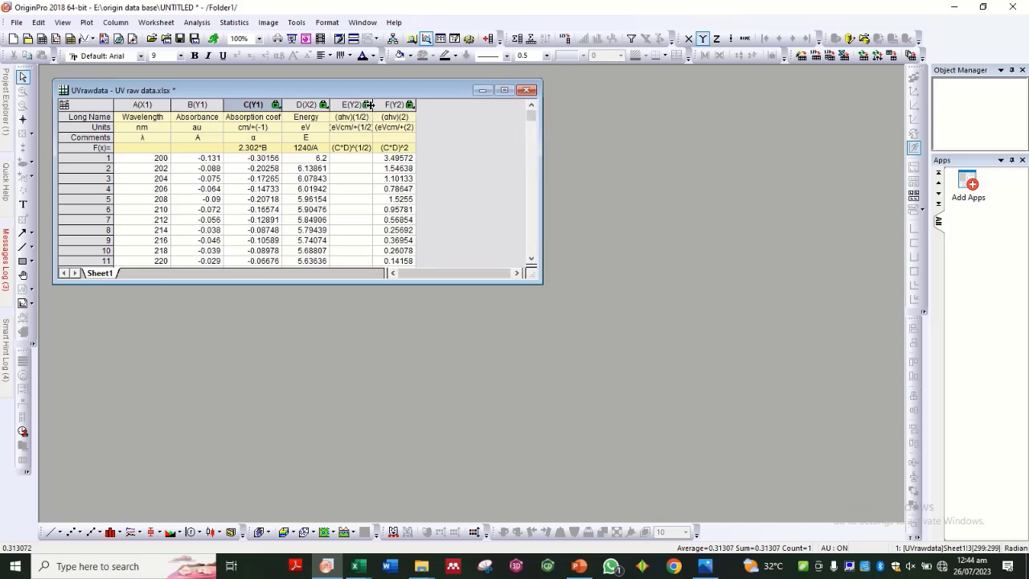
drag(371, 104, 479, 105)
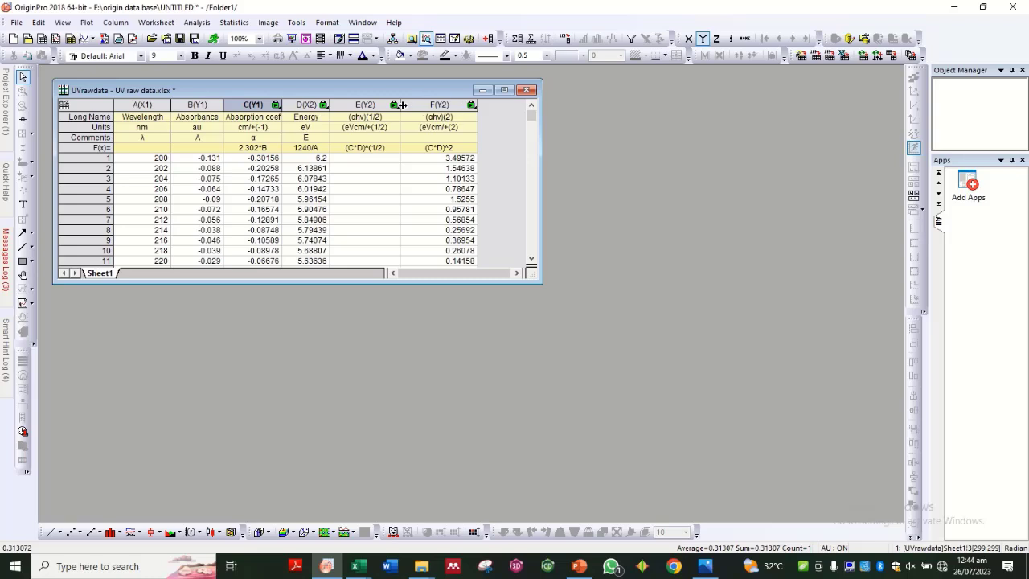
drag(400, 104, 389, 105)
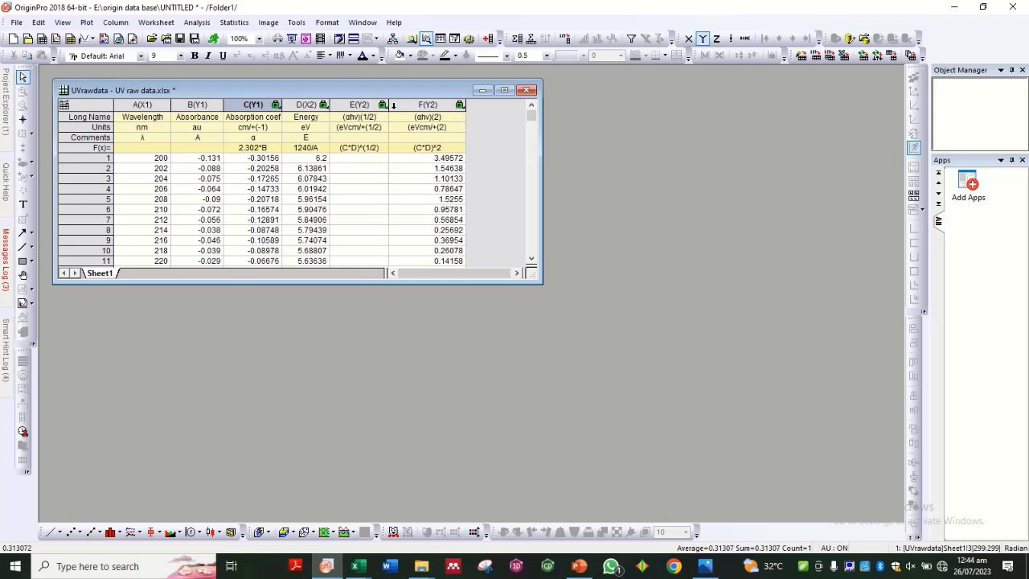
click(470, 110)
drag(464, 105, 453, 105)
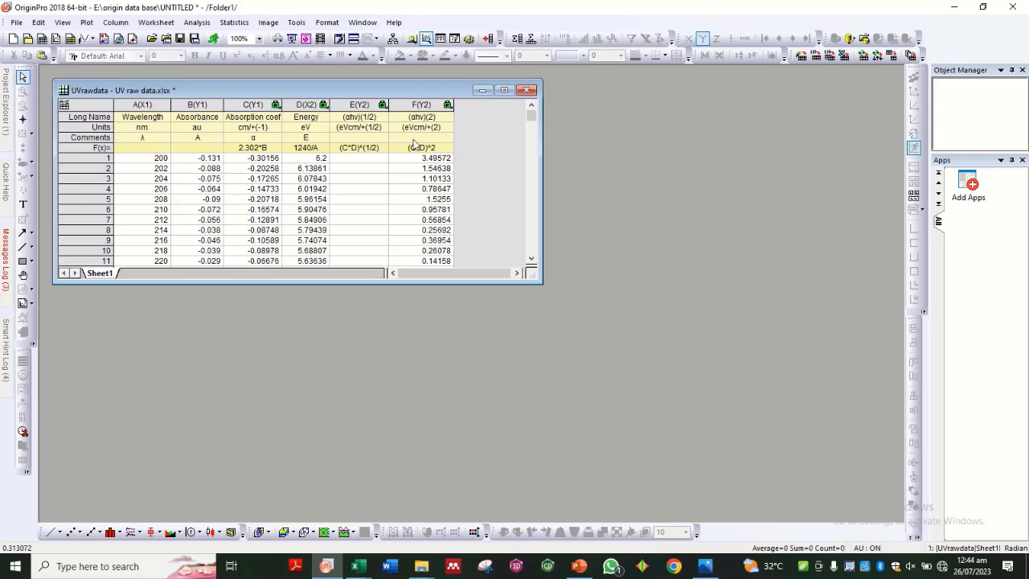
scroll(413, 144, down, 3)
scroll(412, 144, up, 3)
scroll(262, 177, down, 4)
scroll(262, 177, up, 4)
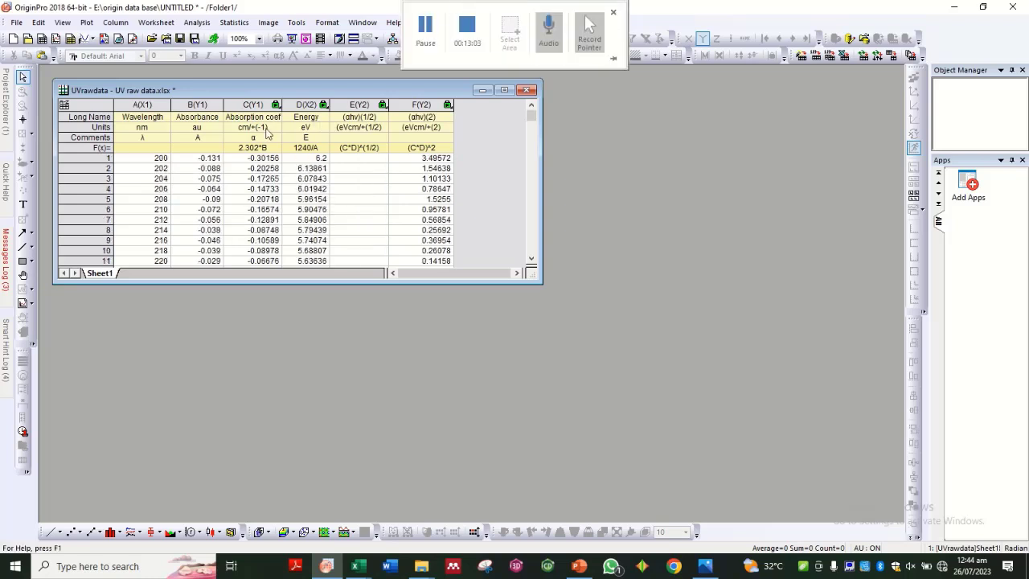
Plot Absorbance (column B) against Wavelength (column A) as a line graph and minimize the graph window.
drag(133, 104, 183, 104)
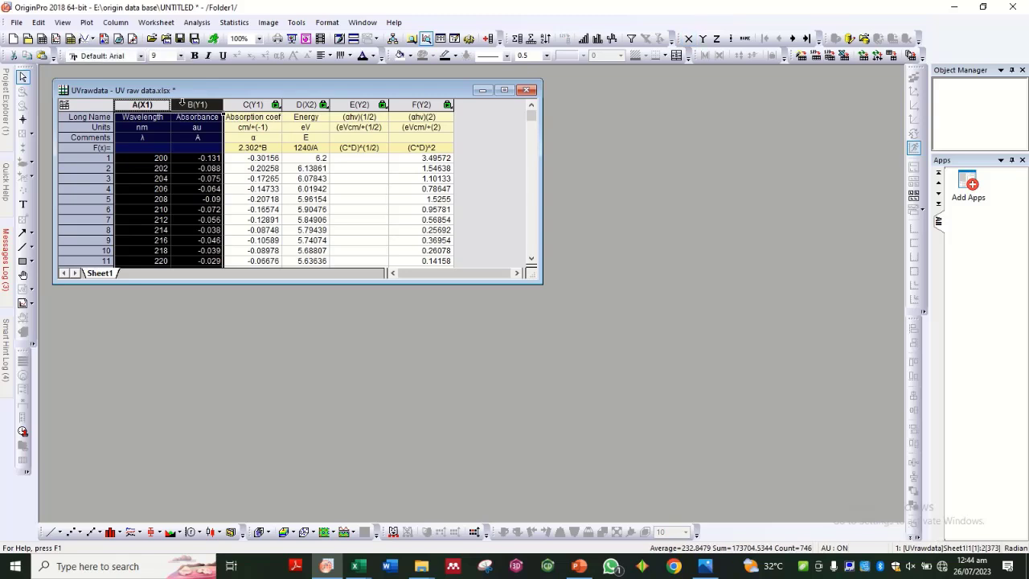
click(54, 533)
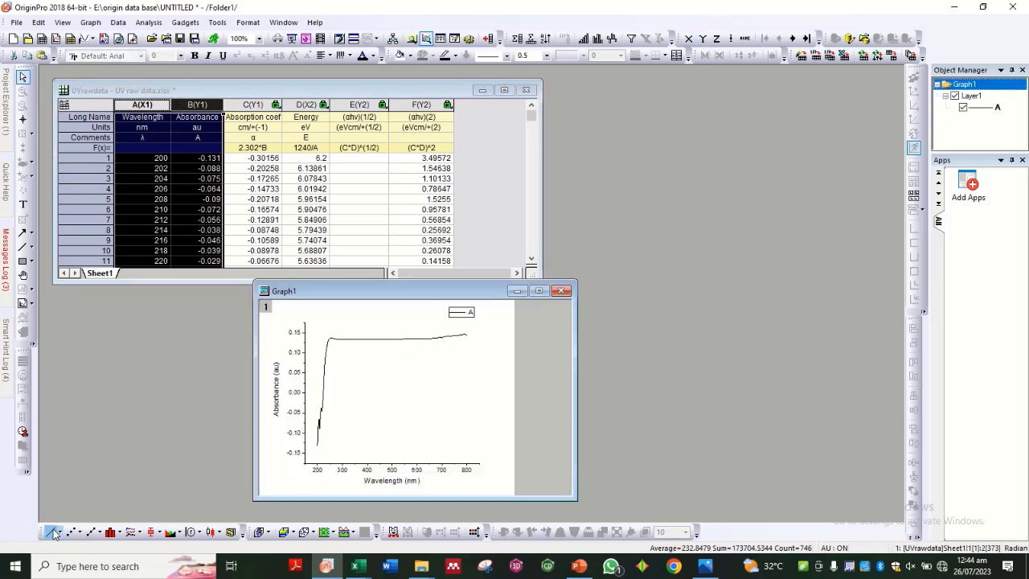
click(545, 292)
click(1015, 25)
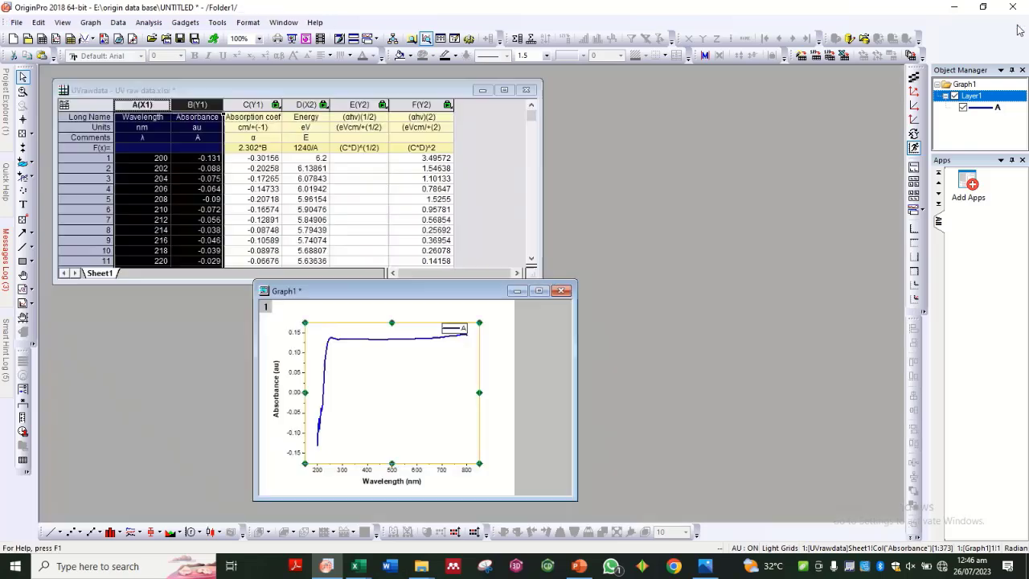
click(517, 291)
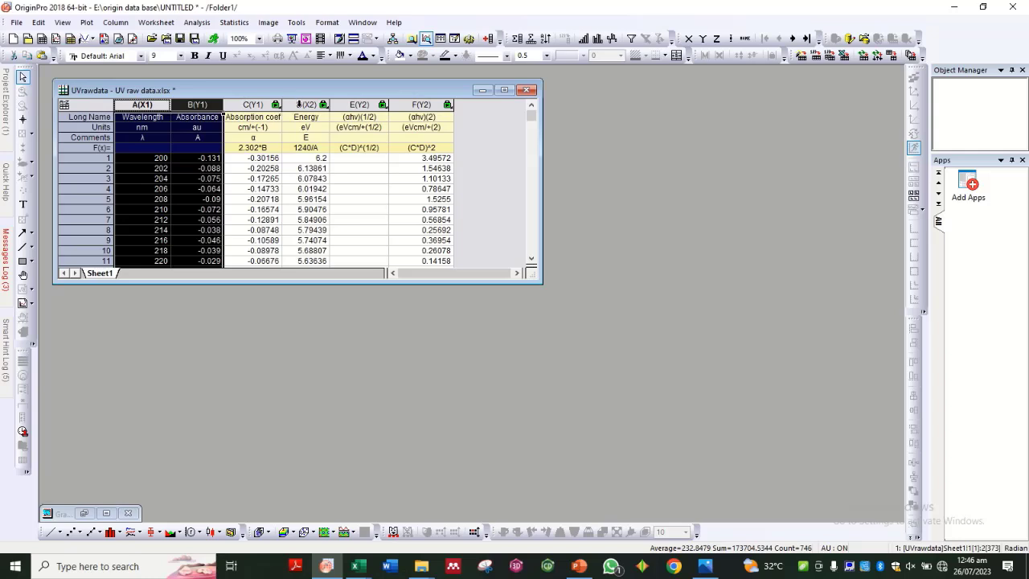
Plot (αhv)(1/2) from column E against Energy in column D as a line graph, view it maximized and restore its window.
drag(299, 105, 348, 100)
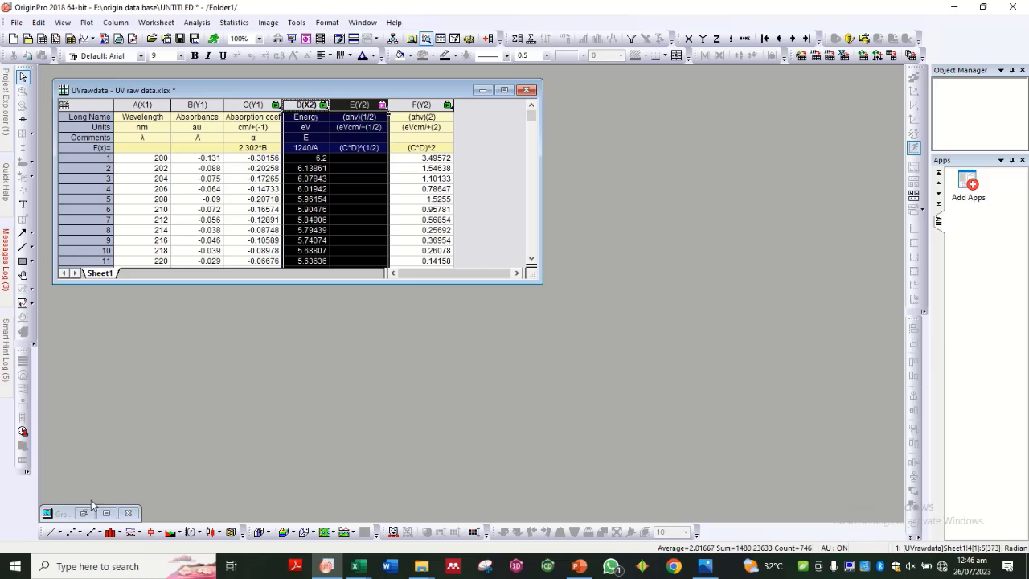
click(52, 532)
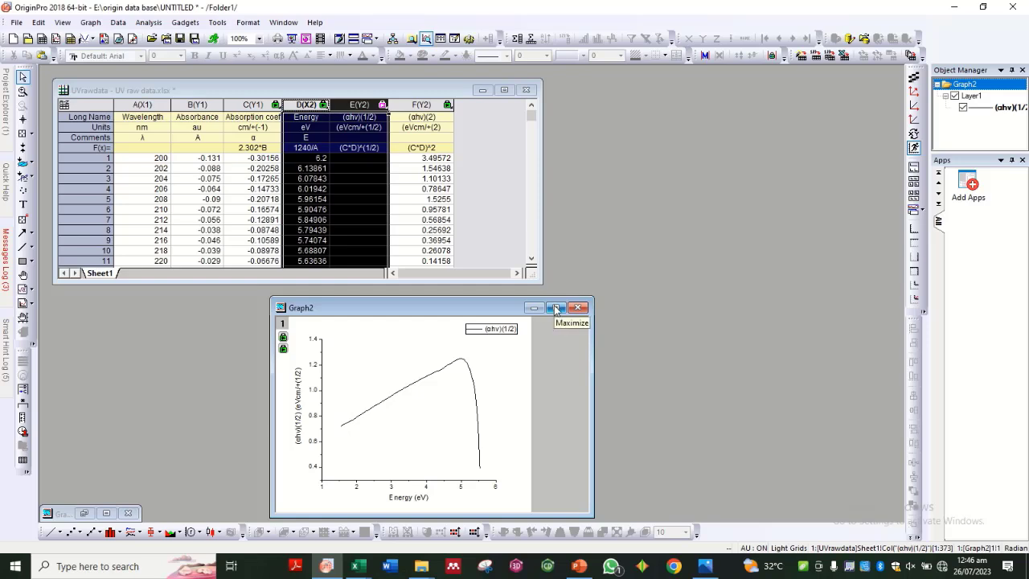
click(555, 308)
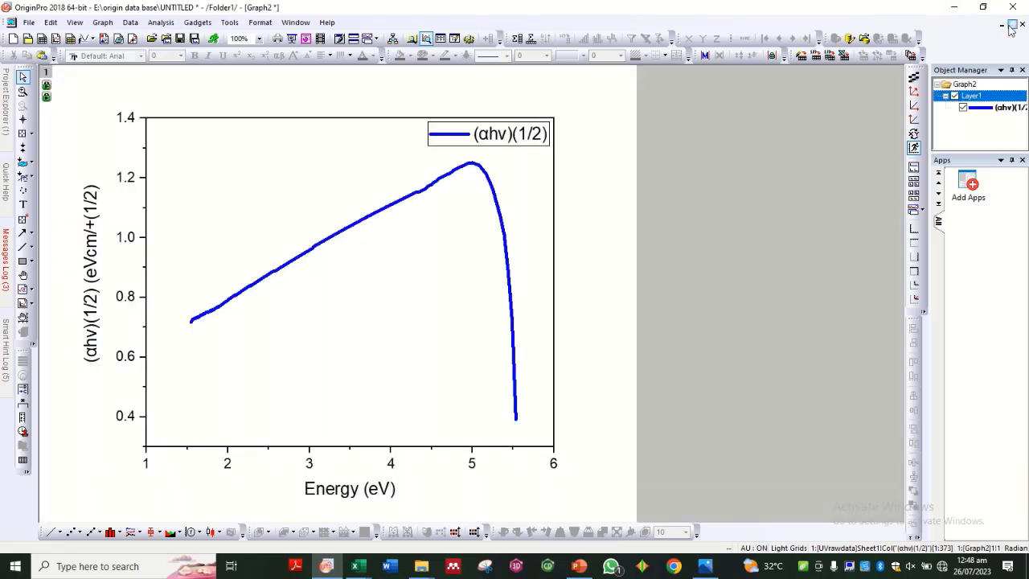
click(1012, 27)
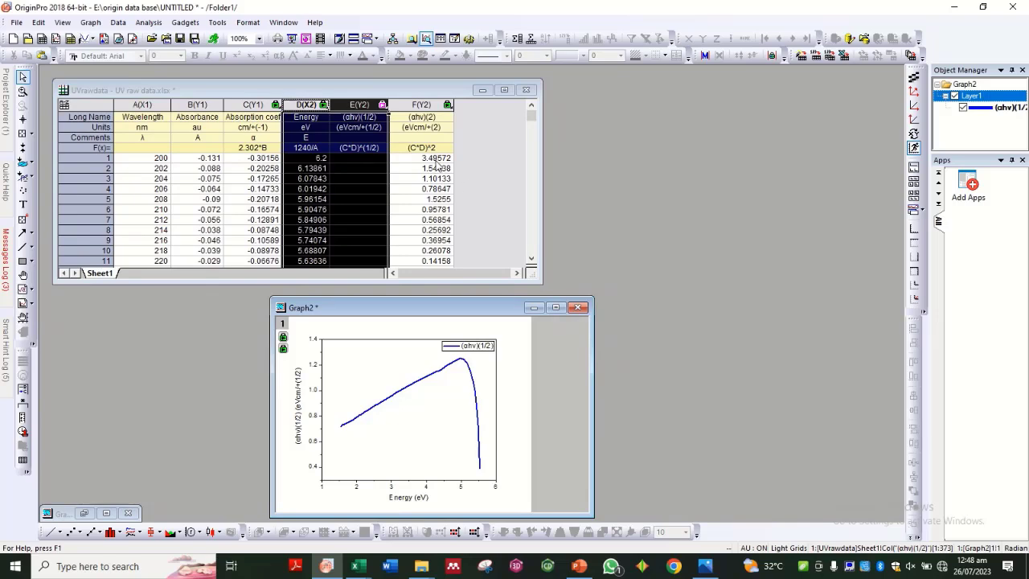
Plot (αhv)(2) from column F against Energy in column D as a line graph, move its window clear of the worksheet and maximize it.
click(336, 129)
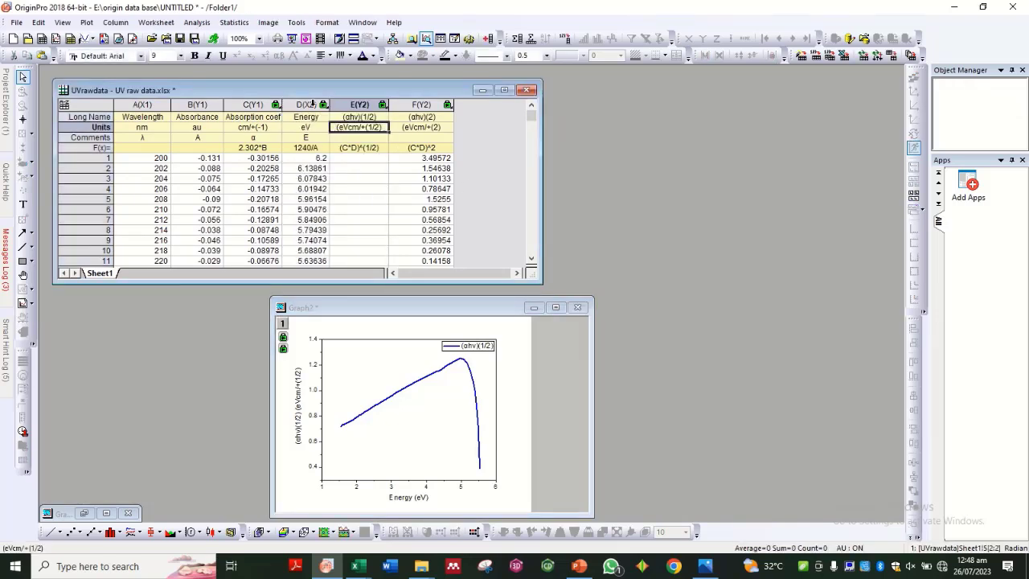
click(312, 104)
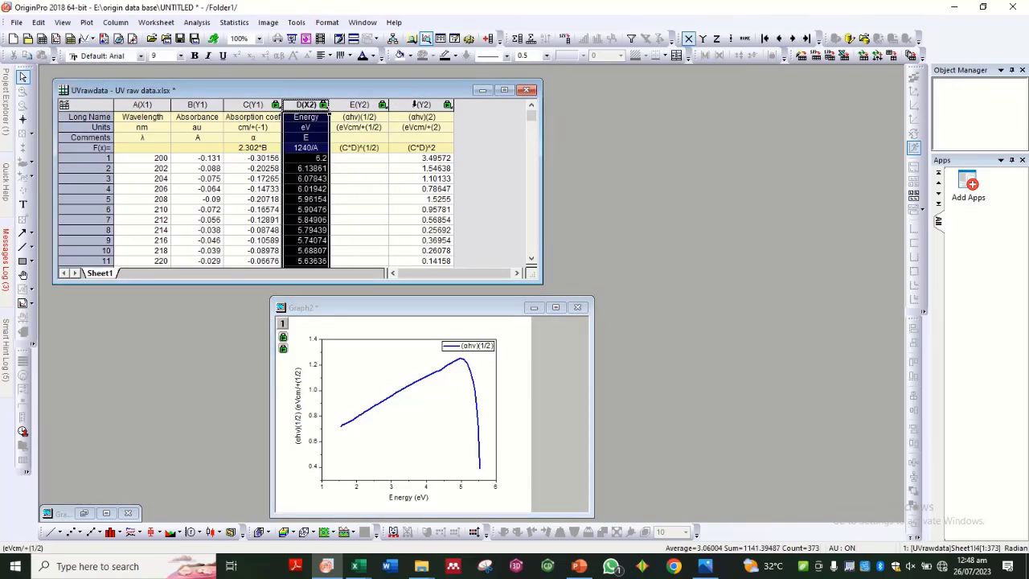
ctrl+click(415, 105)
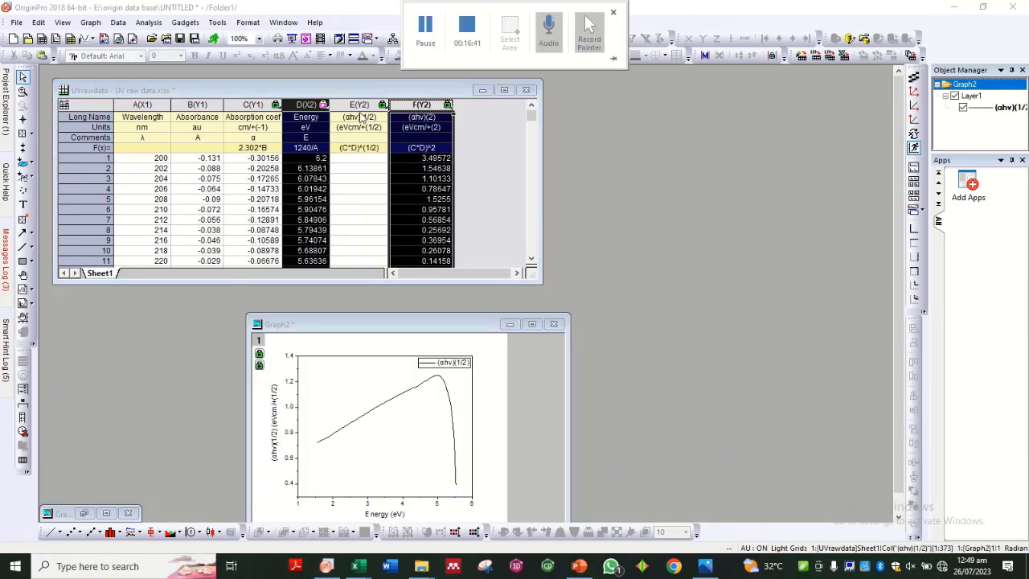
click(337, 127)
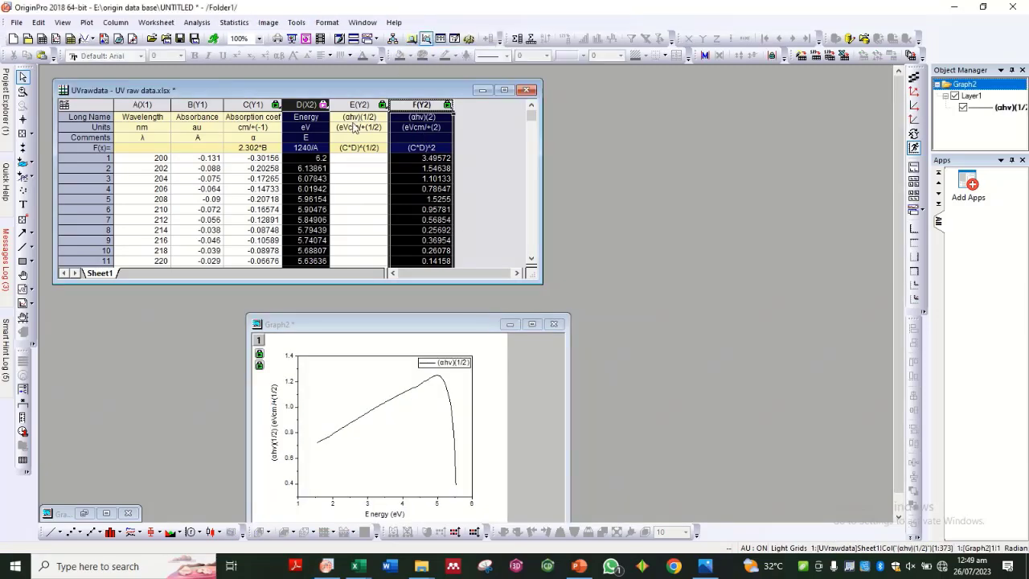
click(310, 105)
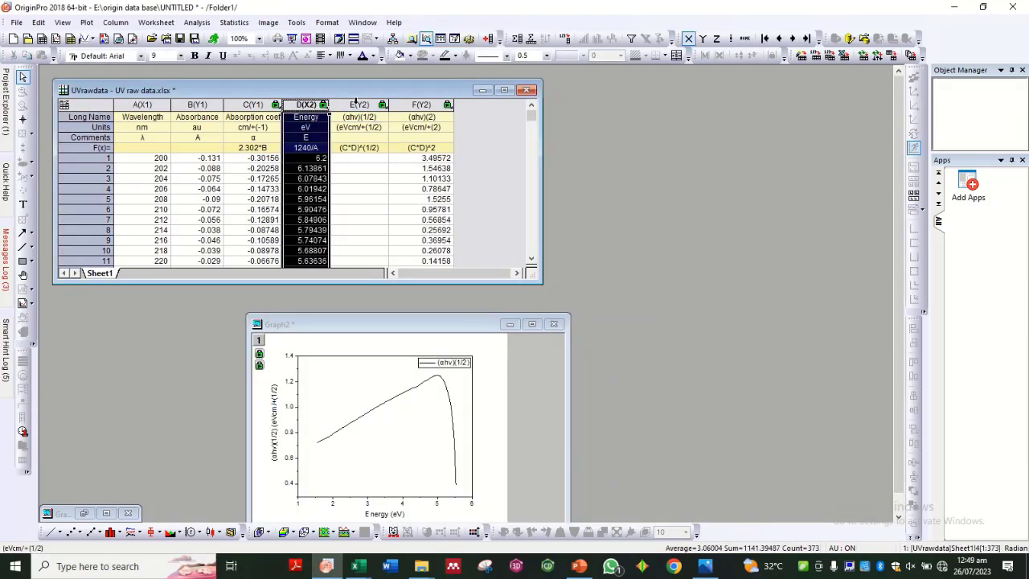
ctrl+click(420, 104)
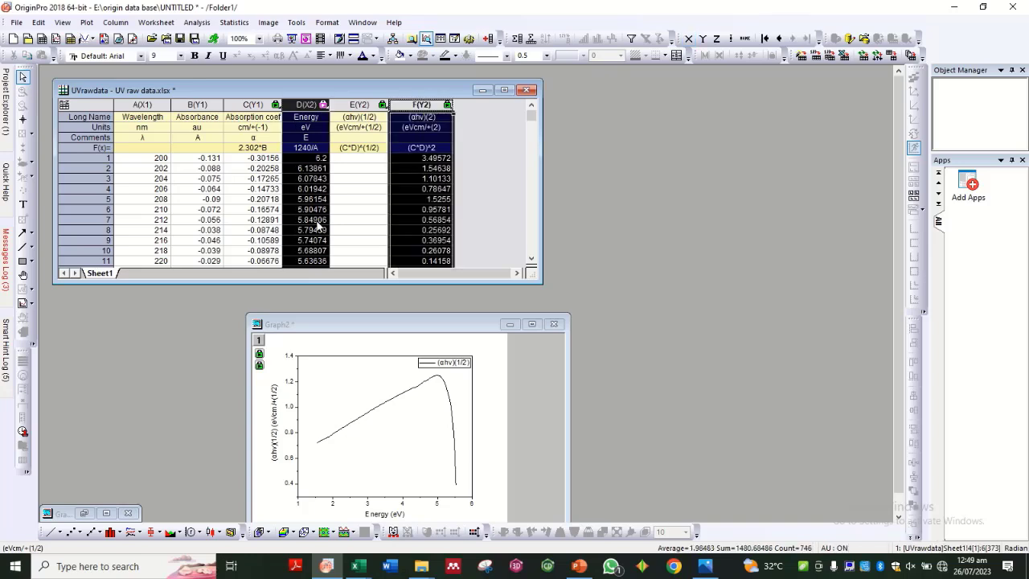
click(52, 532)
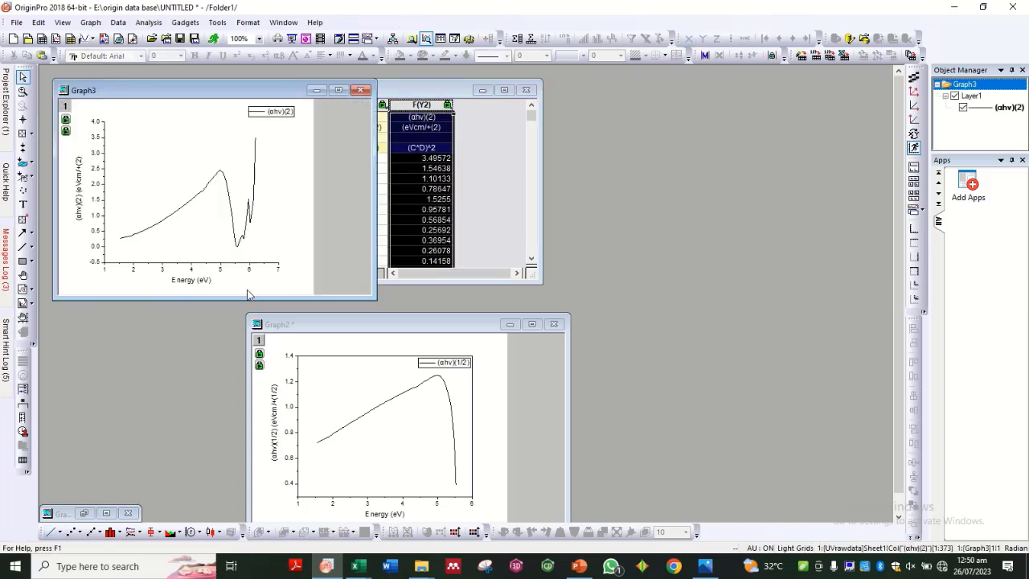
drag(252, 94, 755, 114)
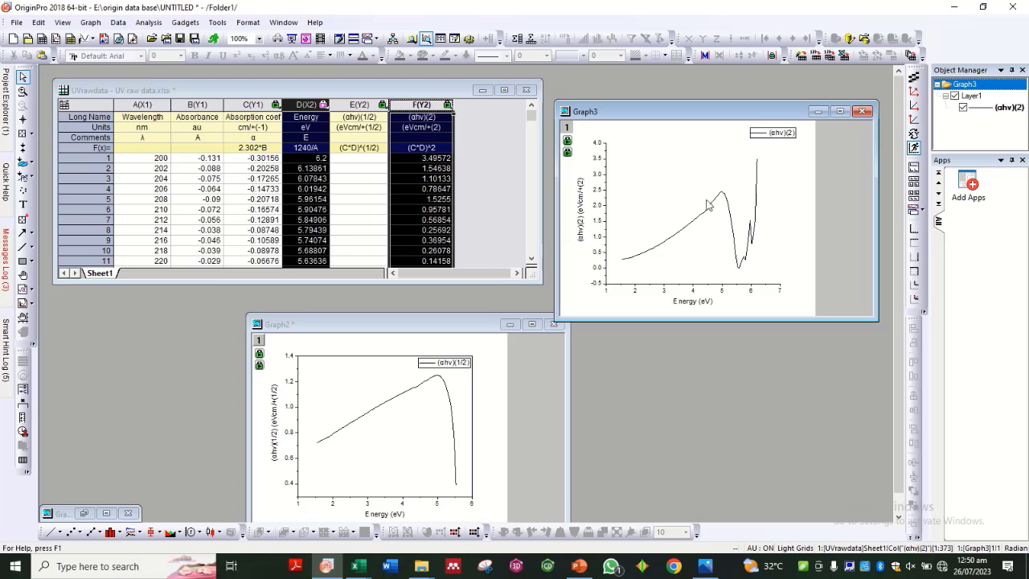
click(838, 112)
Format the (αhv)(2) curve as a blue line with a width of 3.
double_click(128, 261)
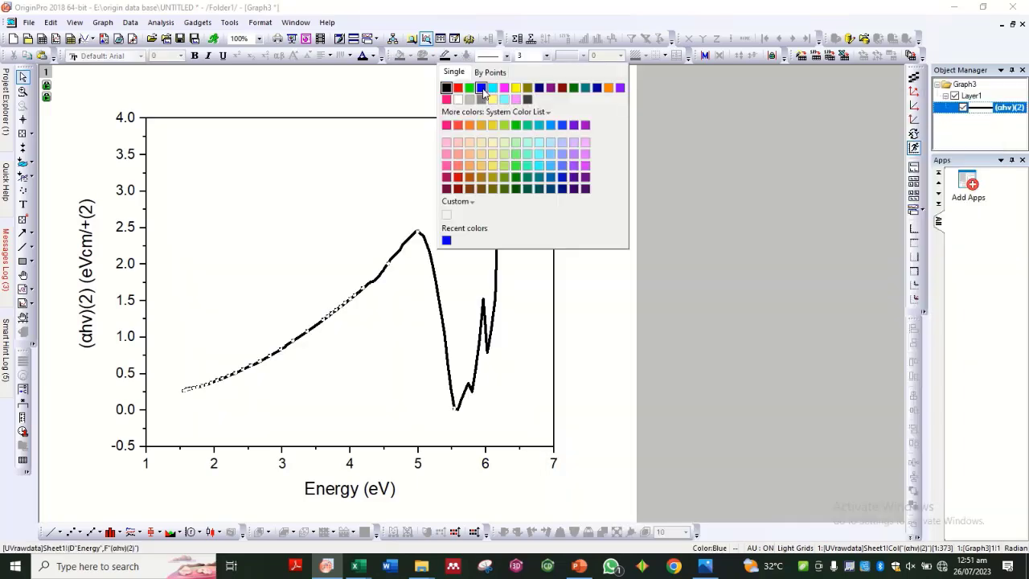
click(483, 88)
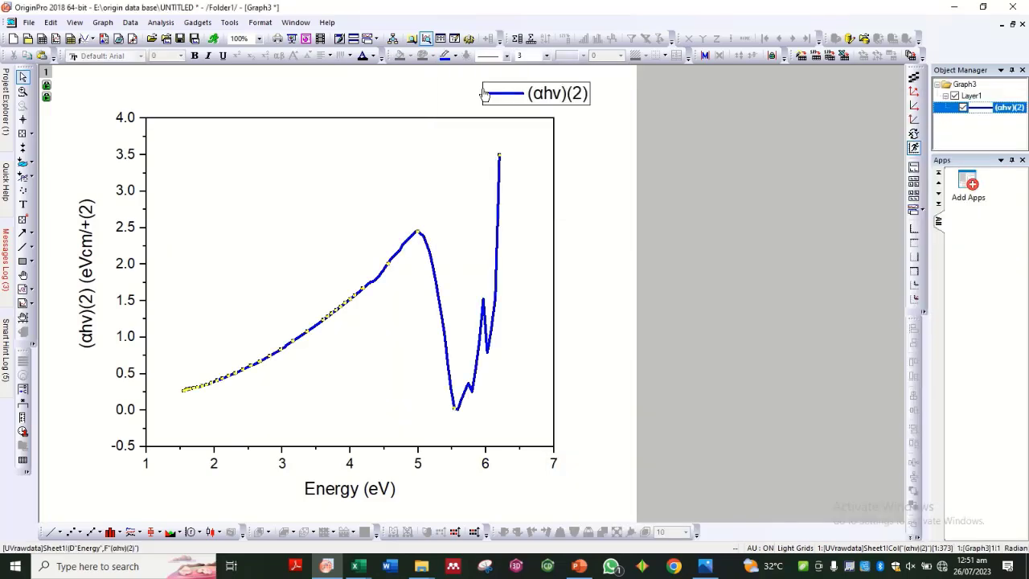
click(406, 303)
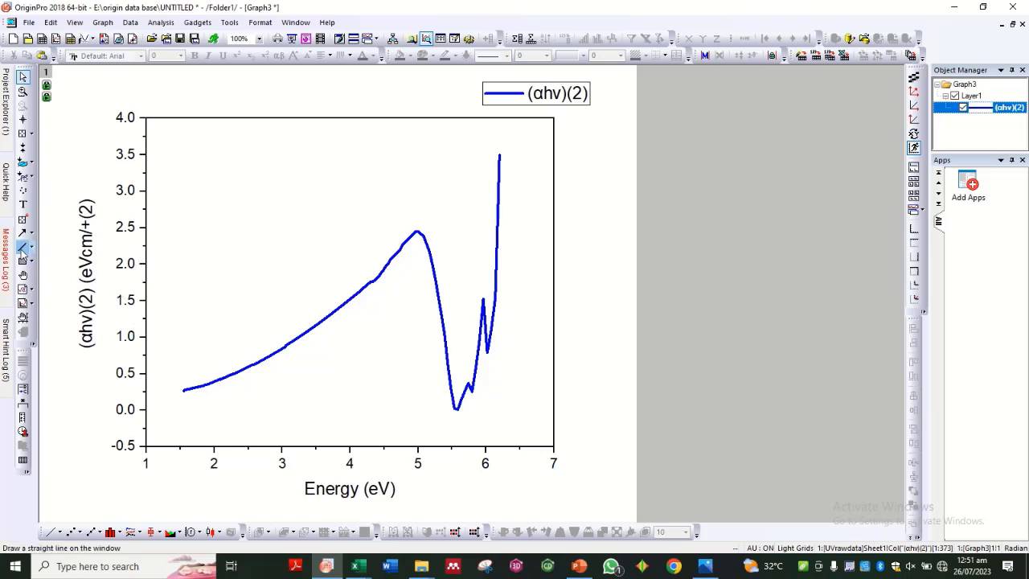
Draw a straight arrow from the rising edge of the curve at about 4.5 eV down to the energy axis at about 2.5 eV.
click(25, 232)
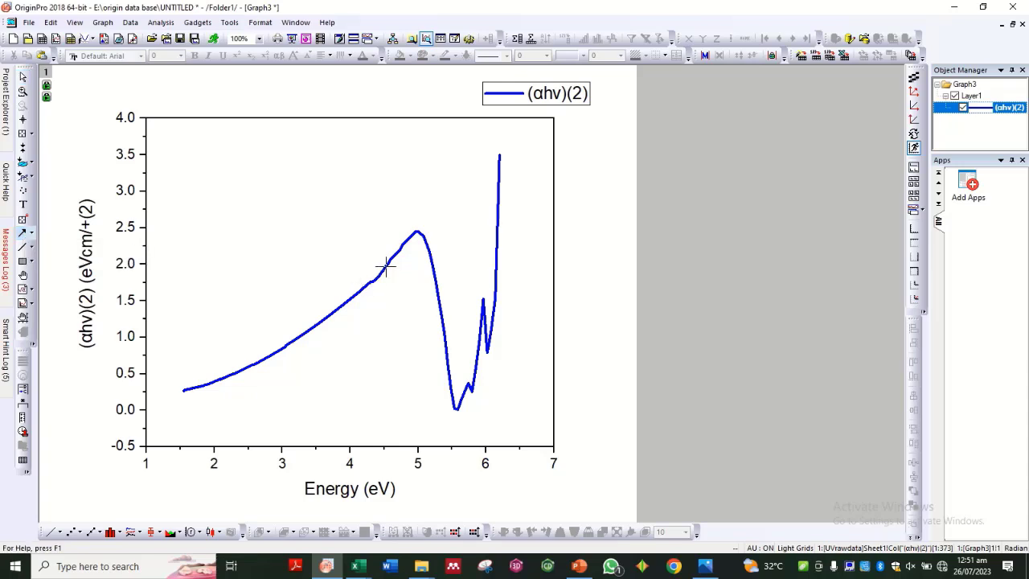
drag(386, 267, 251, 442)
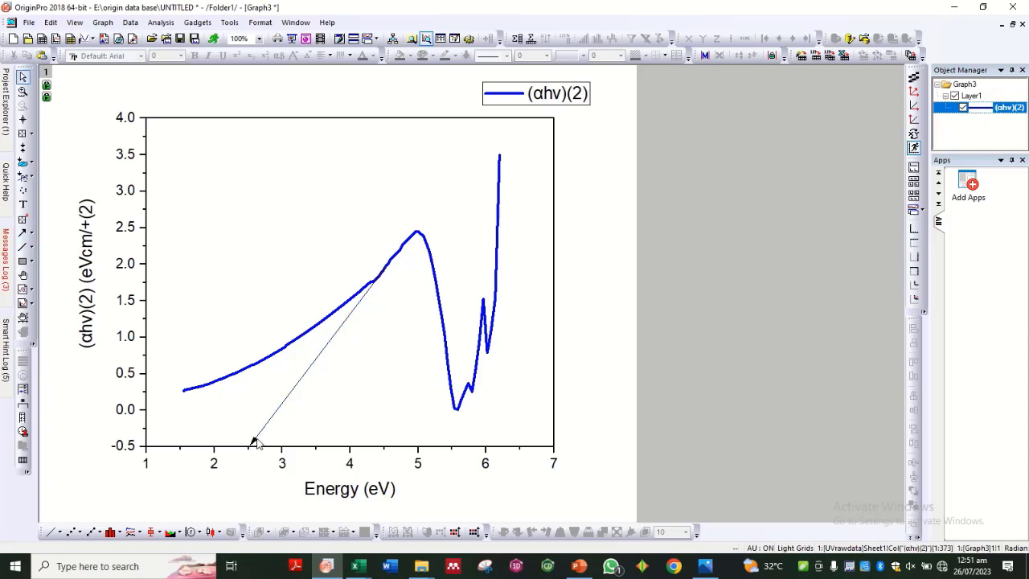
click(261, 433)
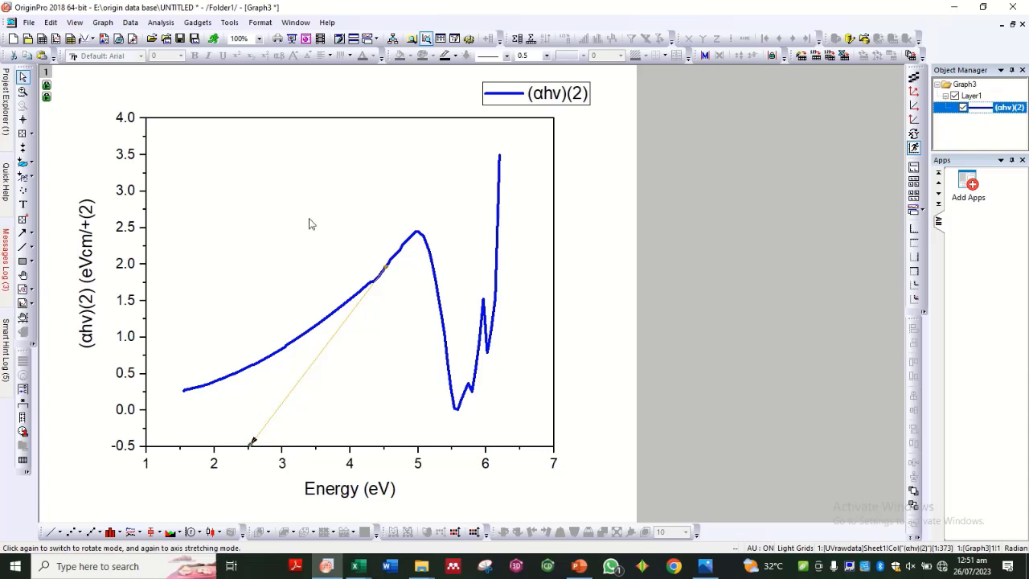
Colour the tangent arrow red and set its line width to 1.
click(456, 57)
click(463, 78)
click(546, 56)
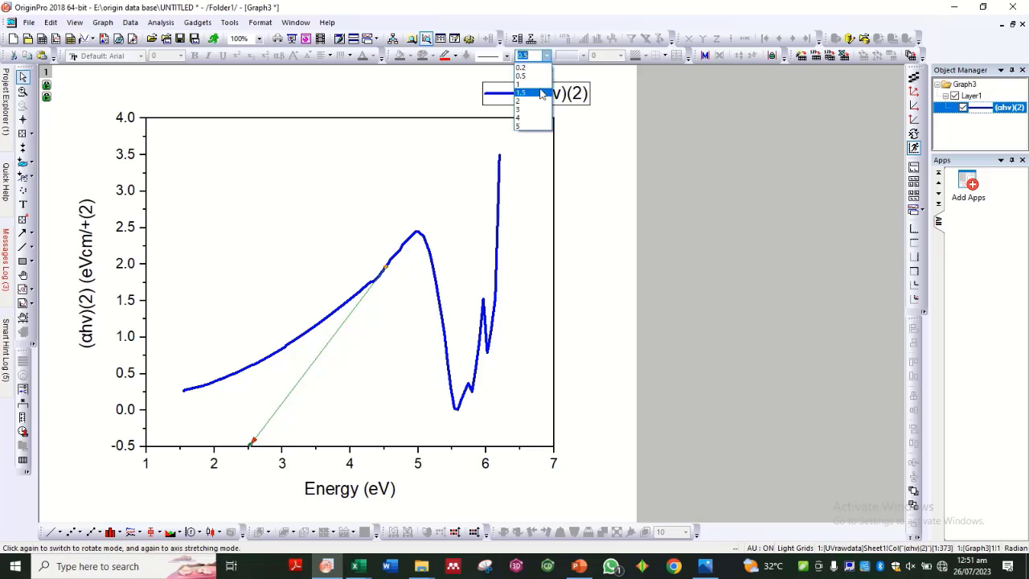
click(541, 85)
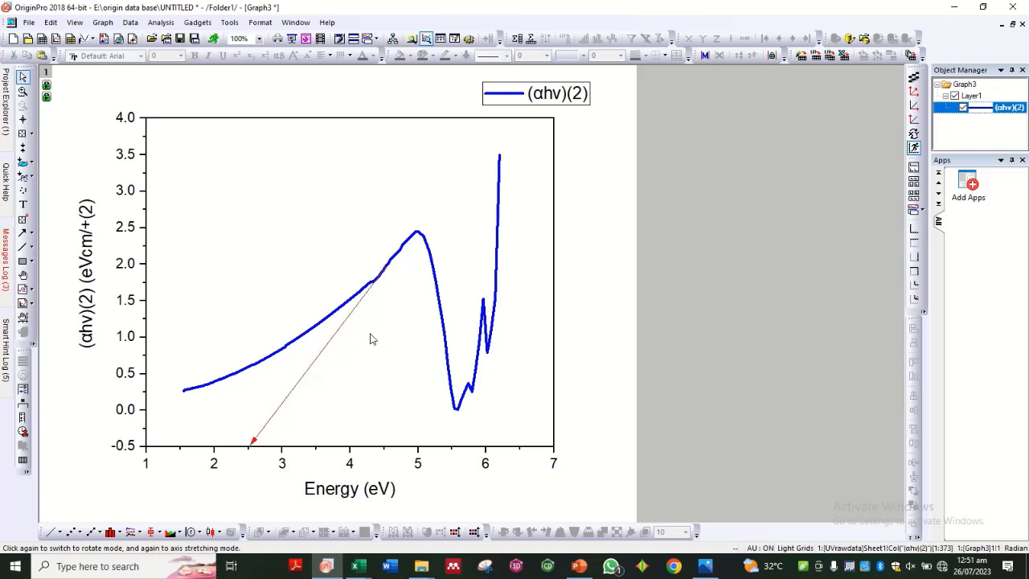
Fine-tune the red arrow's tip on the energy axis and its tail on the curve, and move the legend inside the plot frame.
click(253, 443)
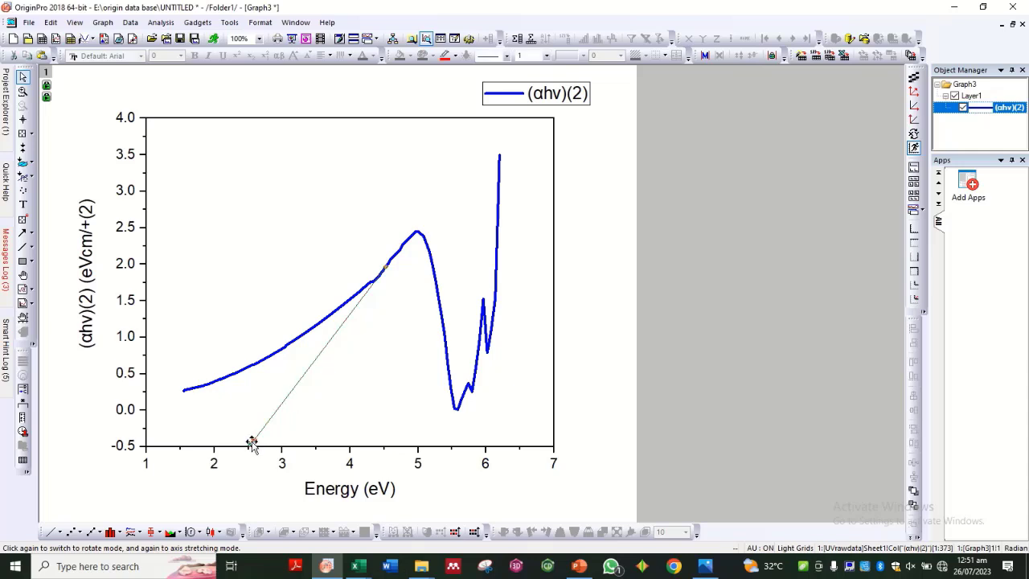
drag(249, 444, 251, 447)
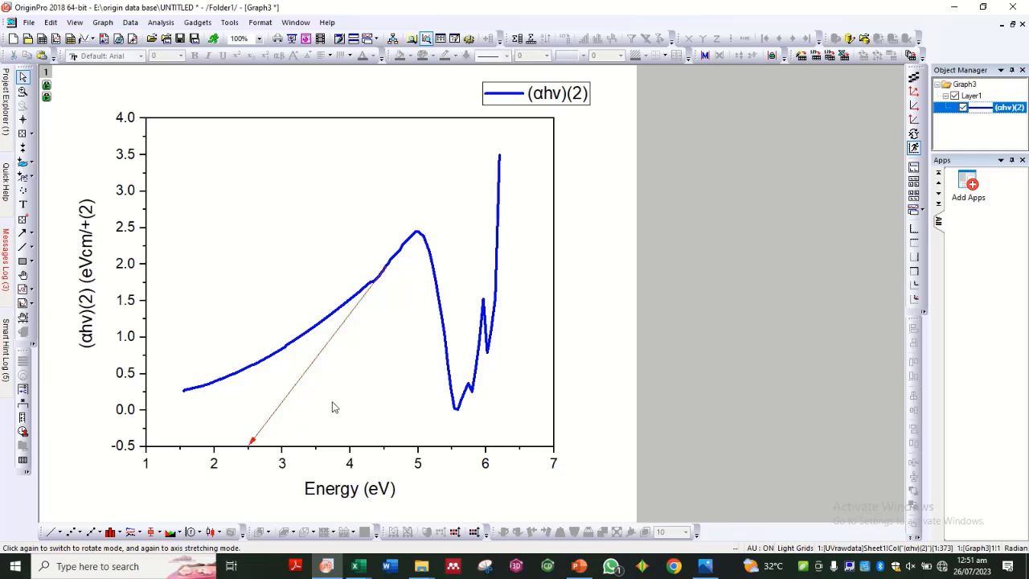
click(272, 419)
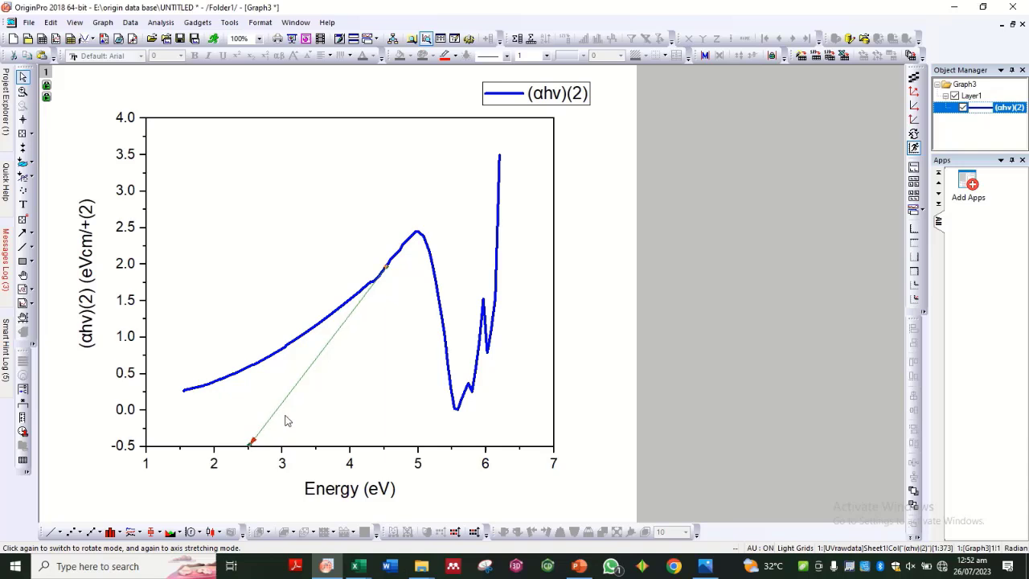
click(386, 266)
click(387, 266)
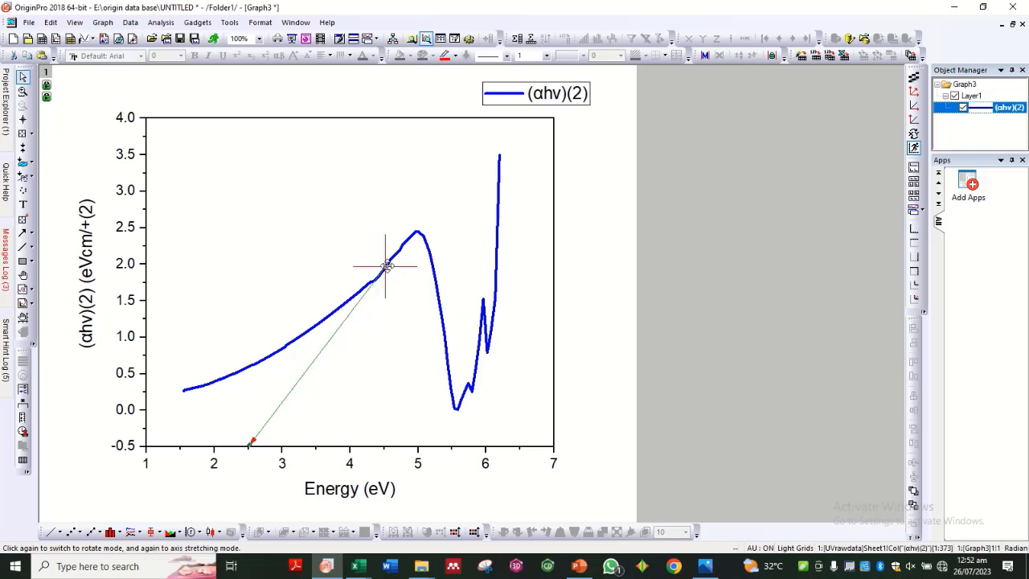
click(347, 363)
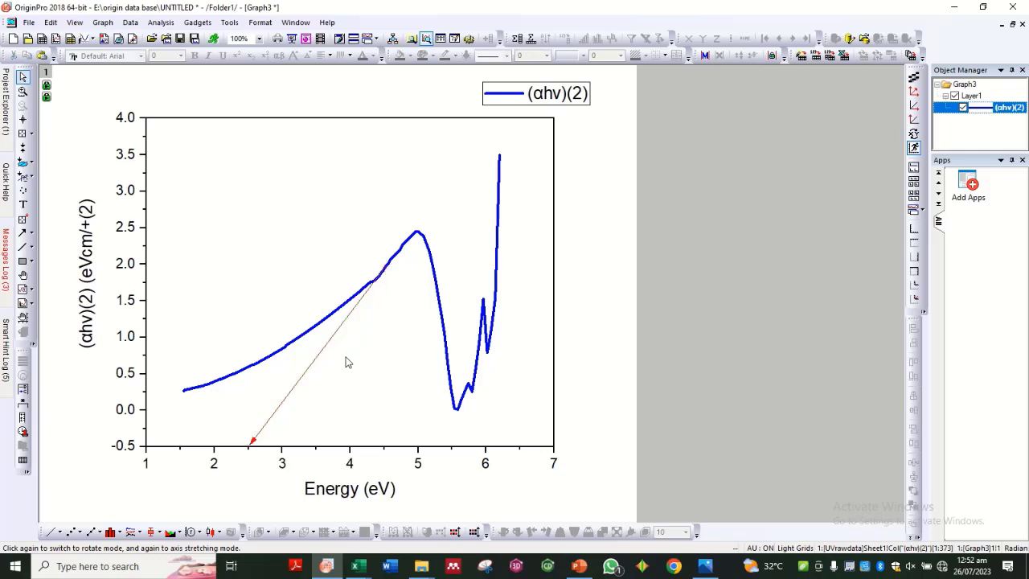
click(384, 270)
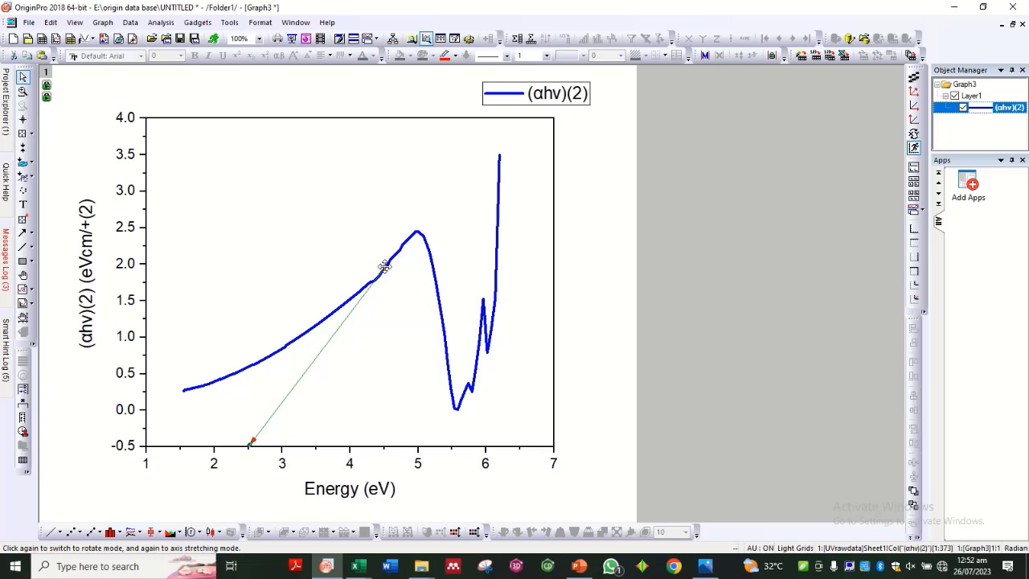
drag(385, 267, 384, 269)
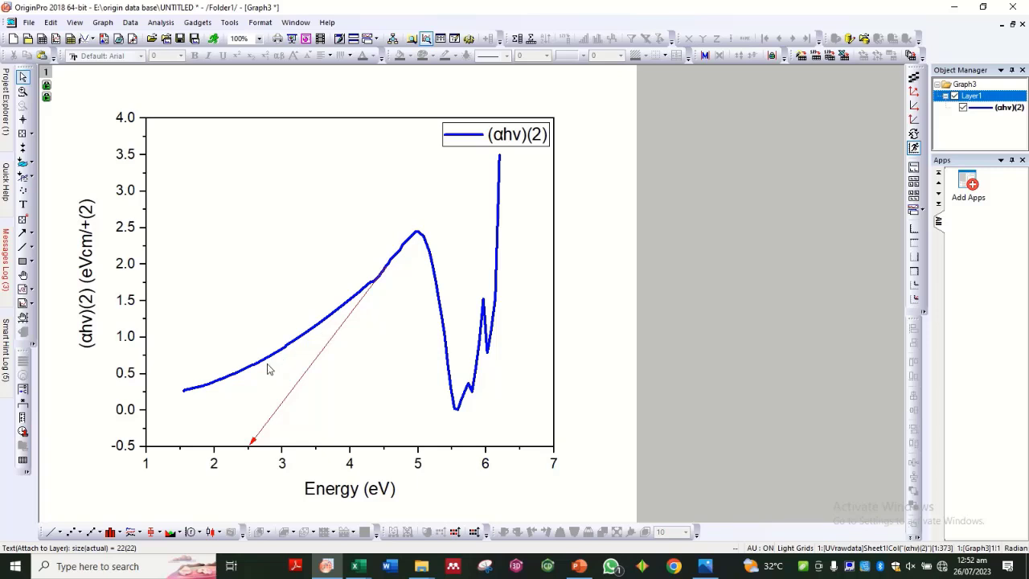
Read the coordinates of the point where the arrow's tip meets the energy axis with the Screen Reader.
click(22, 119)
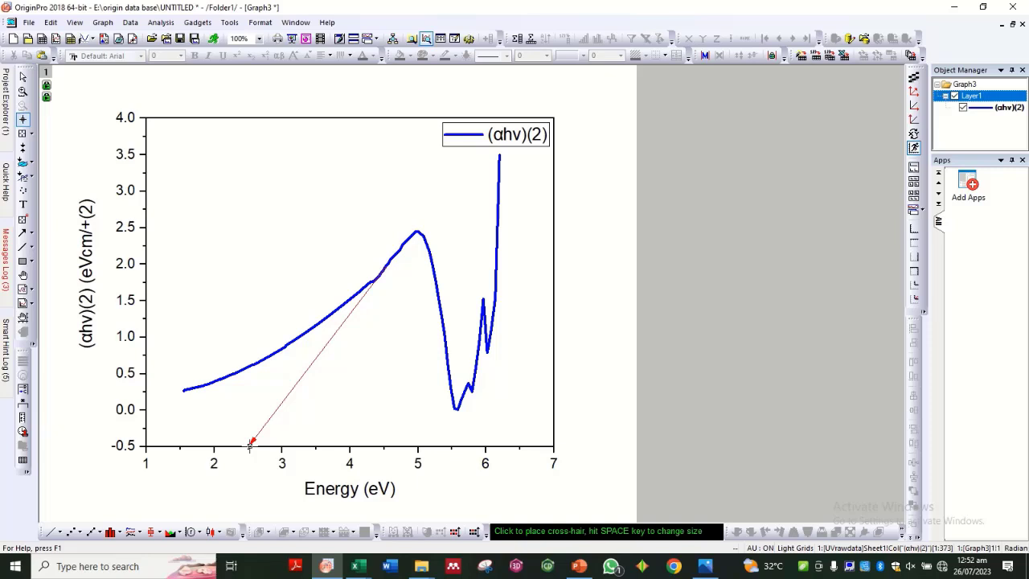
click(250, 445)
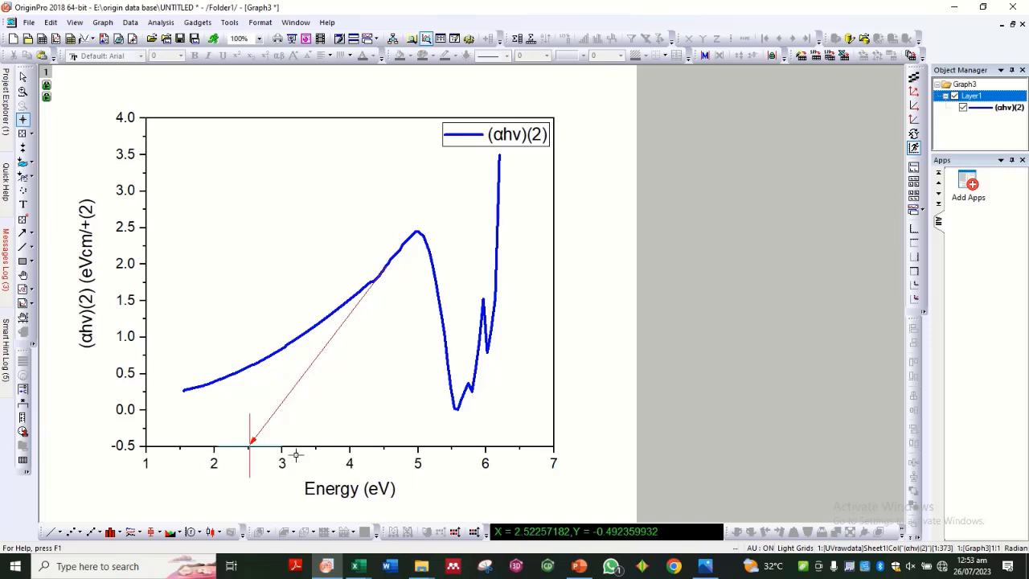
key(Right)
key(Left)
Add the text label "Direct bandgap" in the empty area above the rising part of the curve.
click(26, 207)
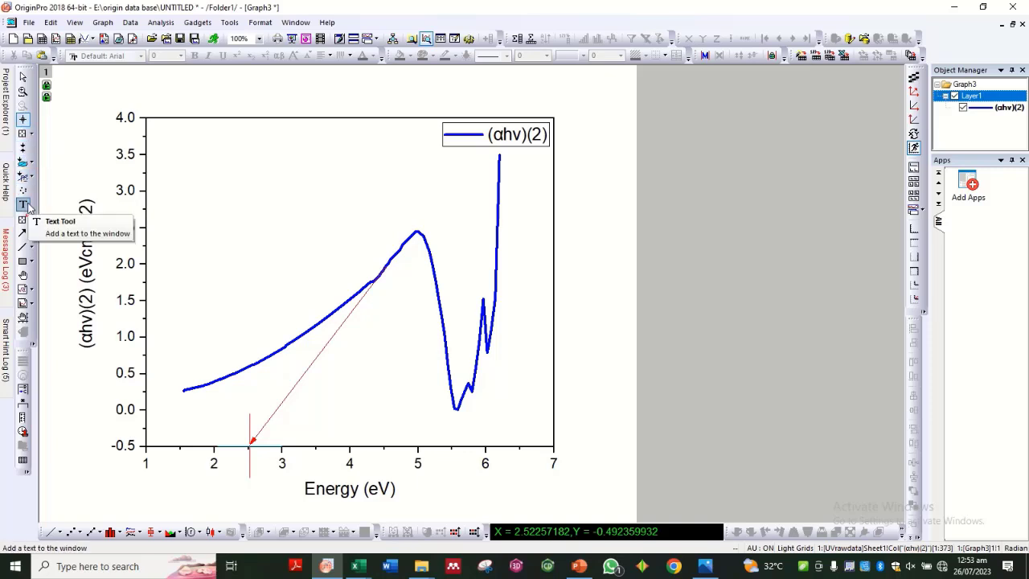
click(226, 214)
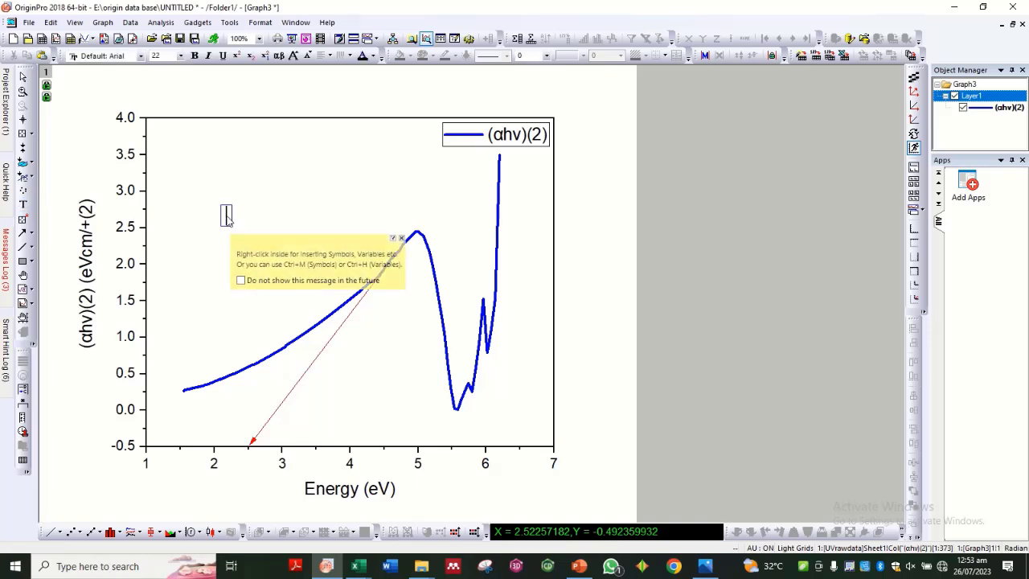
text(Direct)
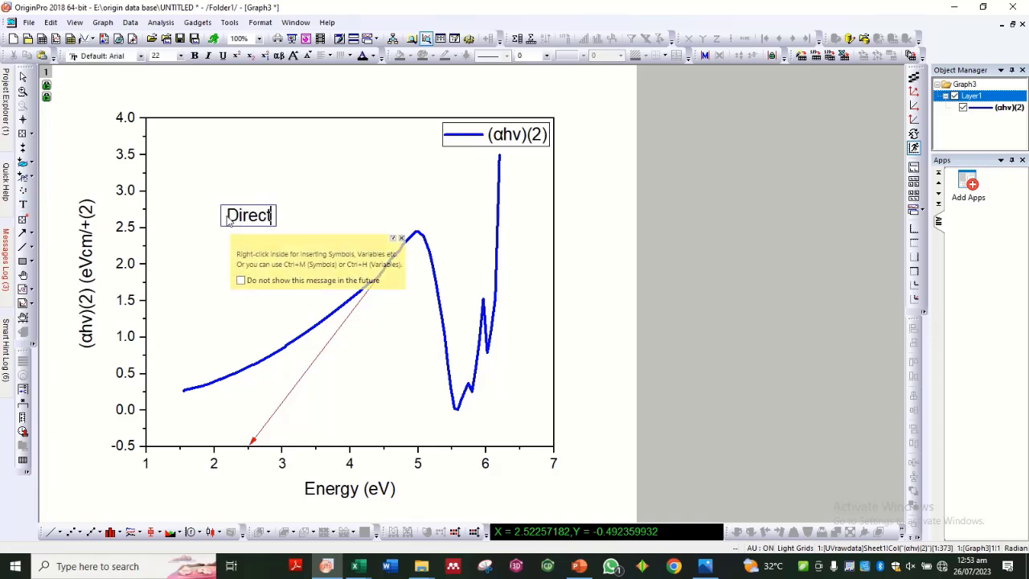
text( bandgap)
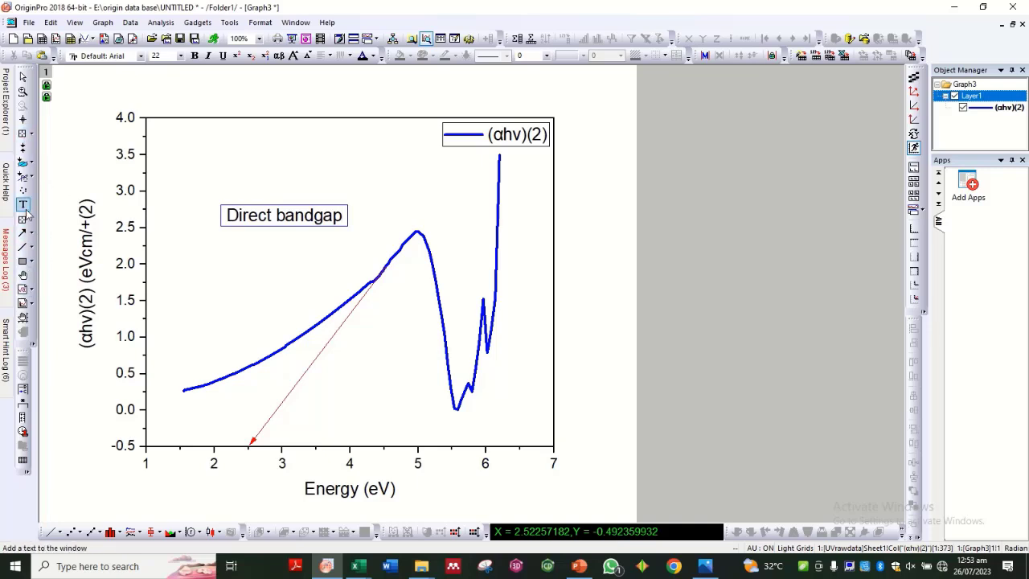
click(233, 258)
click(276, 241)
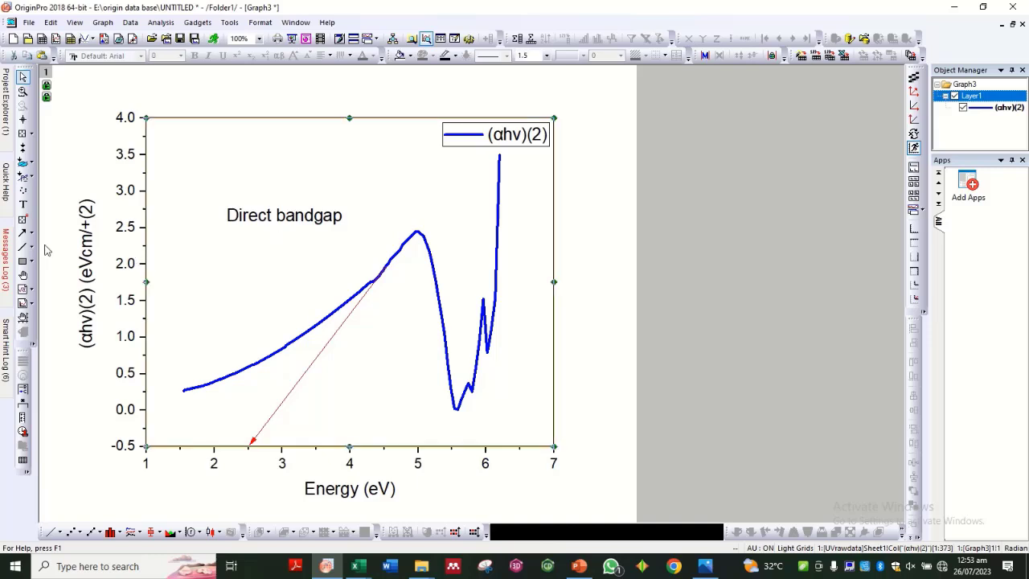
Add the text label "Bandgap energy Eg" below the "Direct bandgap" label, with the g as a subscript.
click(23, 204)
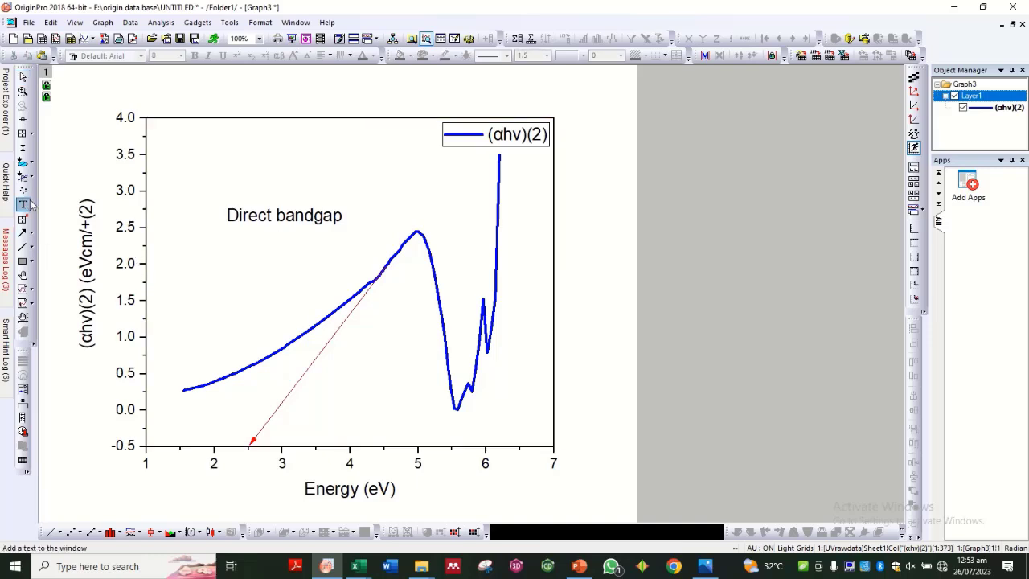
click(270, 262)
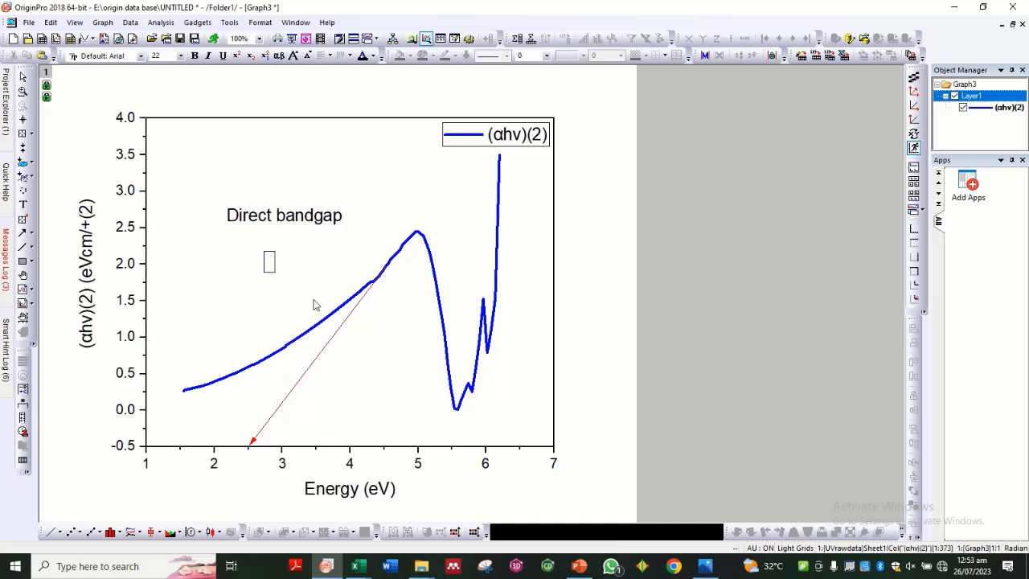
text(Bandga)
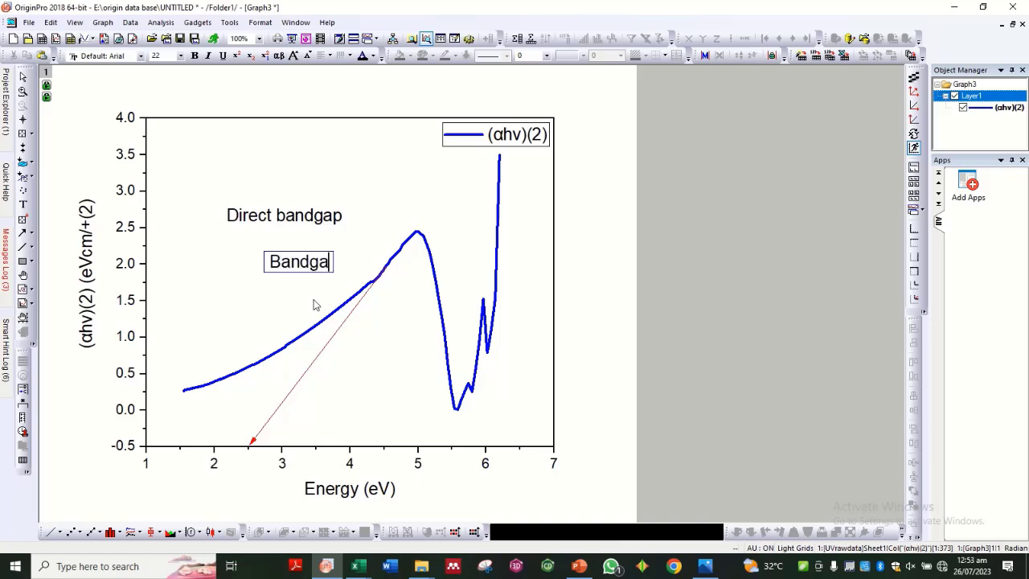
text(p E)
key(BackSpace)
text(energy)
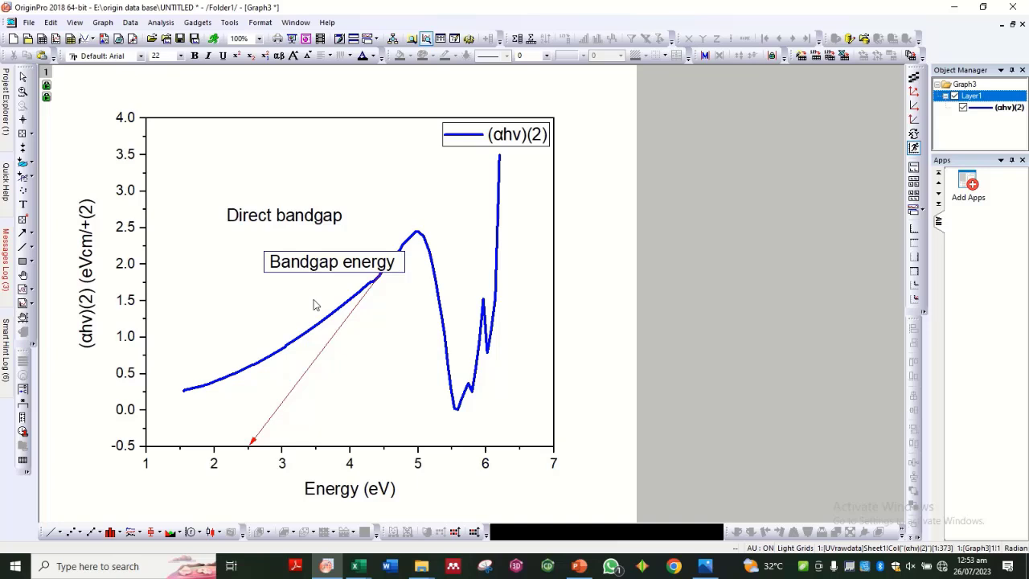
text( Eg)
key(shift+Left)
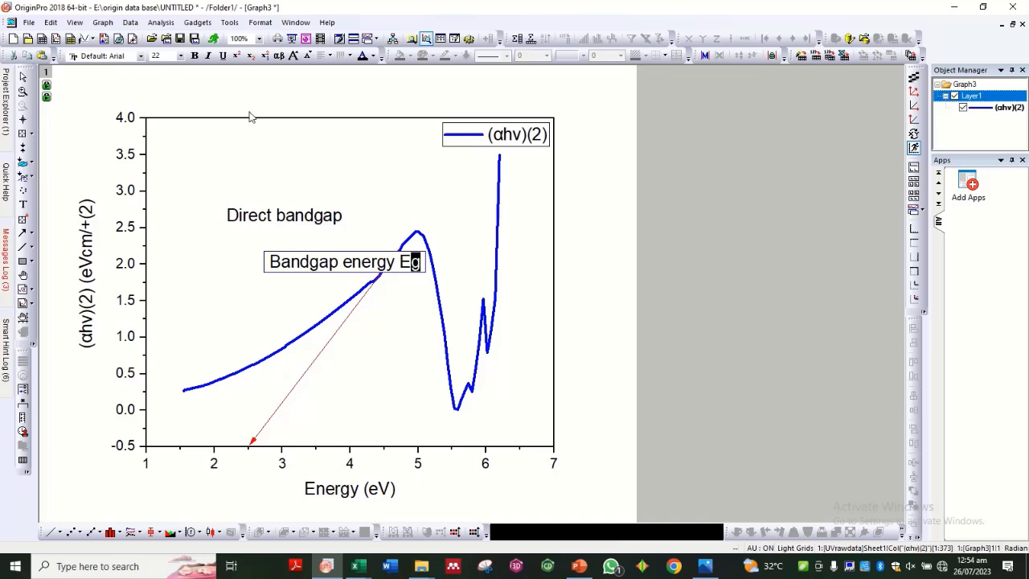
click(251, 61)
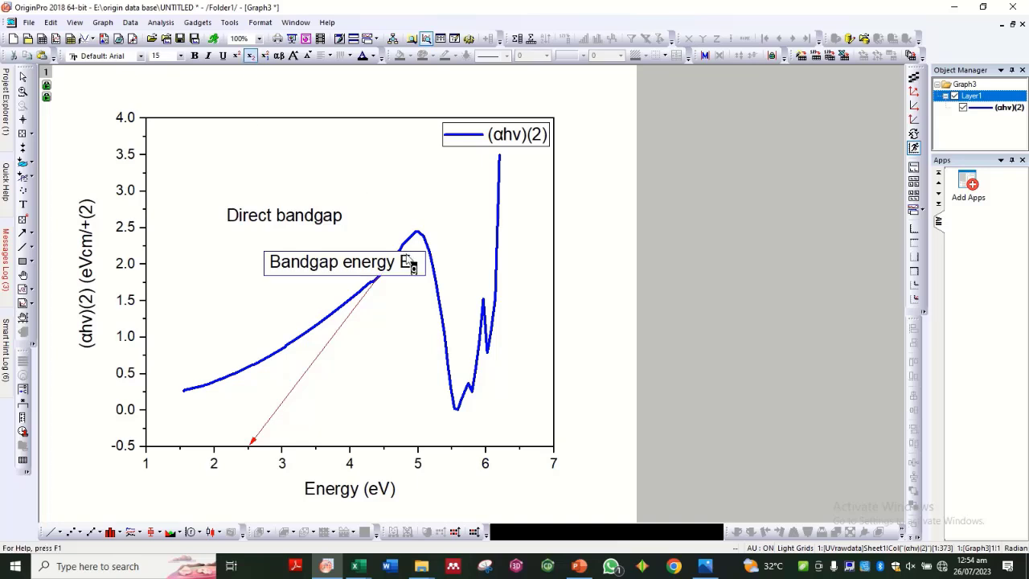
key(Right)
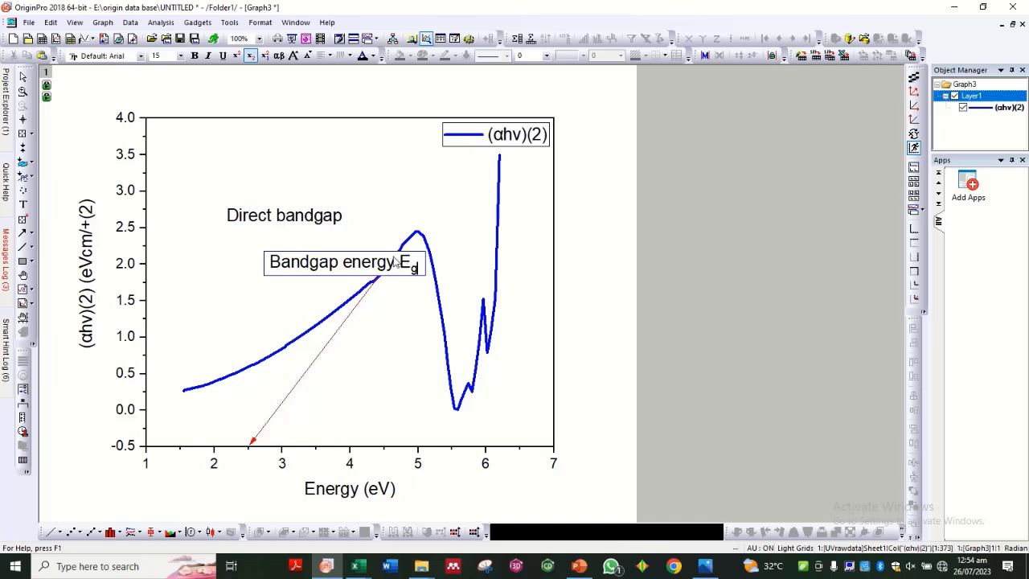
Continue the bandgap energy label with " = 2.52" in normal, non-subscript text.
click(251, 57)
text(+)
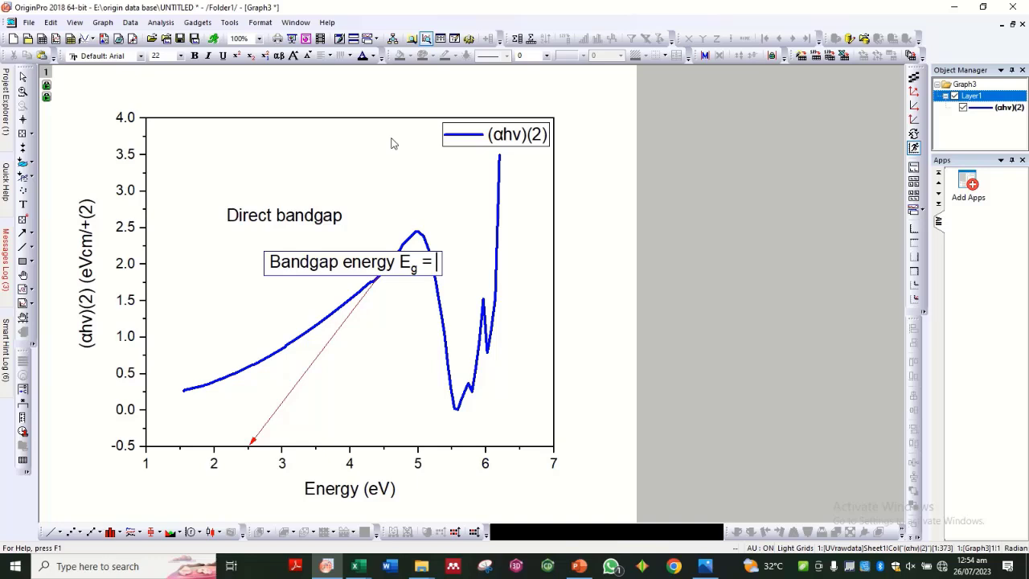
text( 2.52)
Make the "Eg = 2.52" part of the bandgap energy label bold and orange.
key(shift+Left)
key(shift+Left)
key(shift+Left)
key(shift+Left)
key(shift+Left)
key(shift+Left)
key(shift+Left)
key(shift+Left)
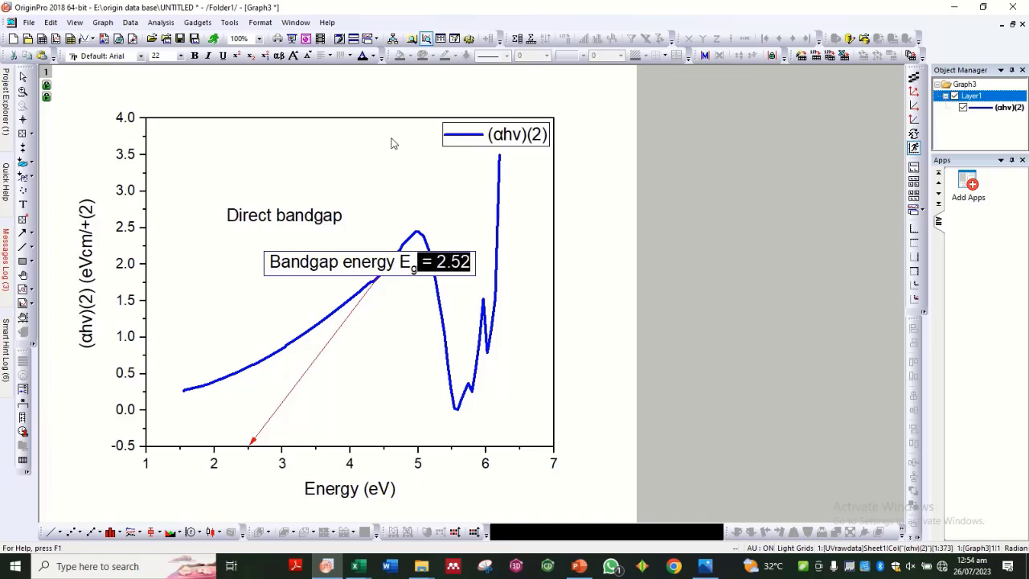
key(shift+Left)
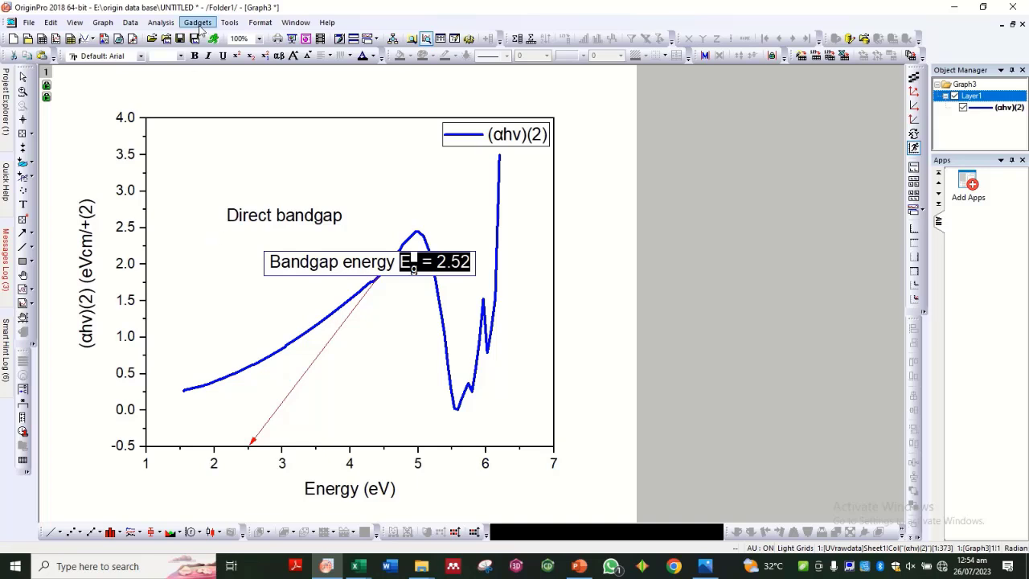
click(195, 55)
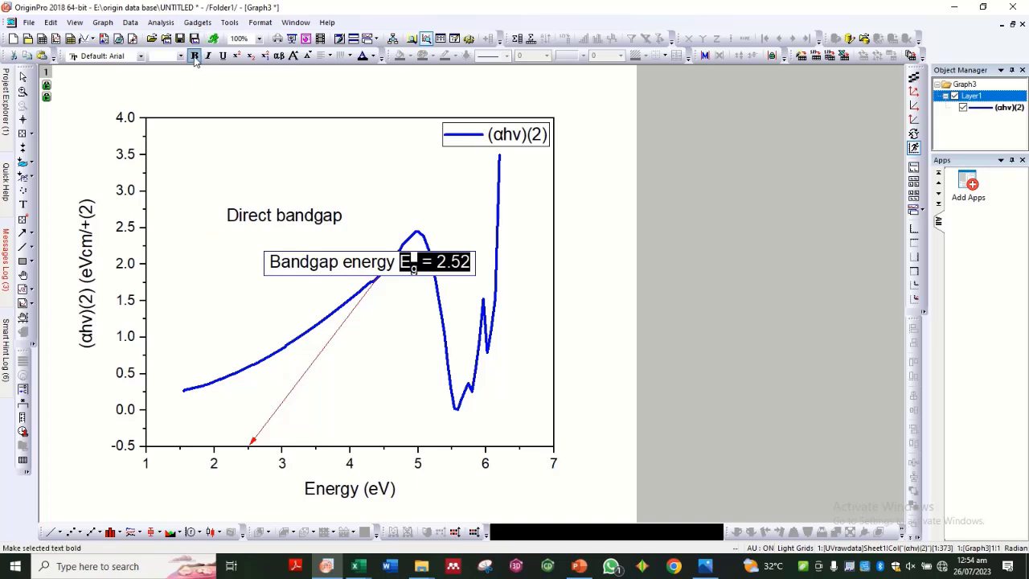
click(373, 57)
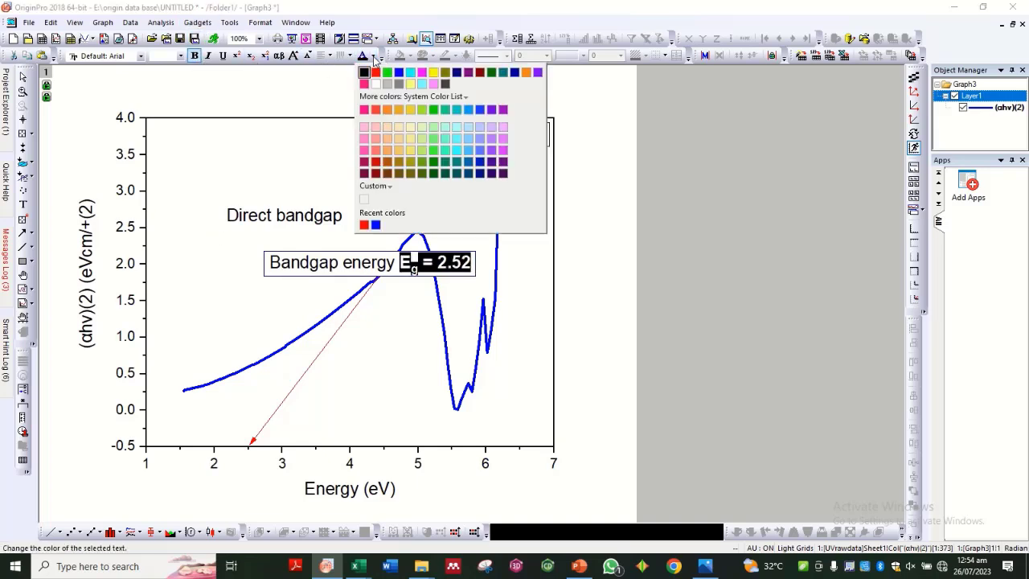
click(526, 72)
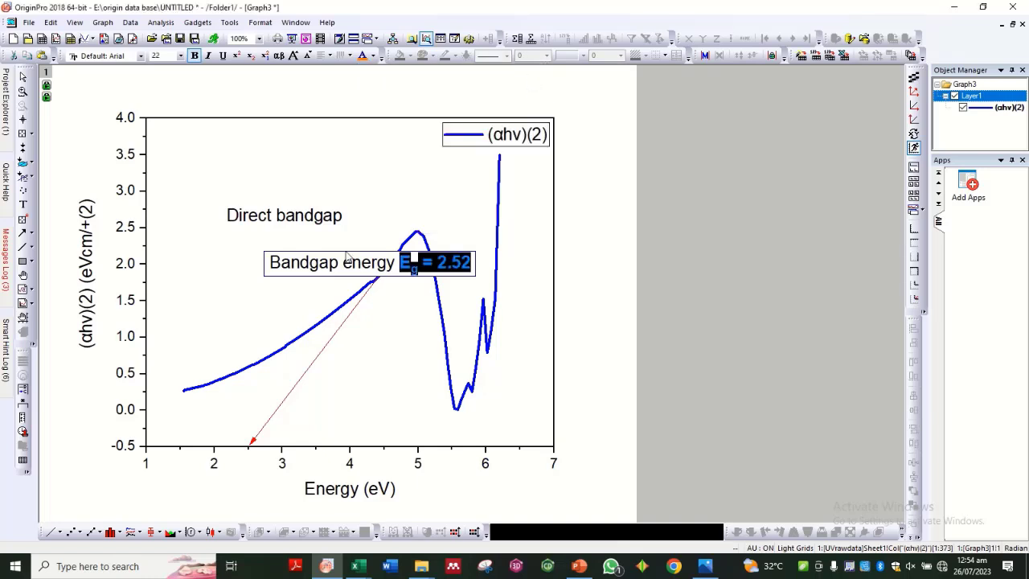
key(Escape)
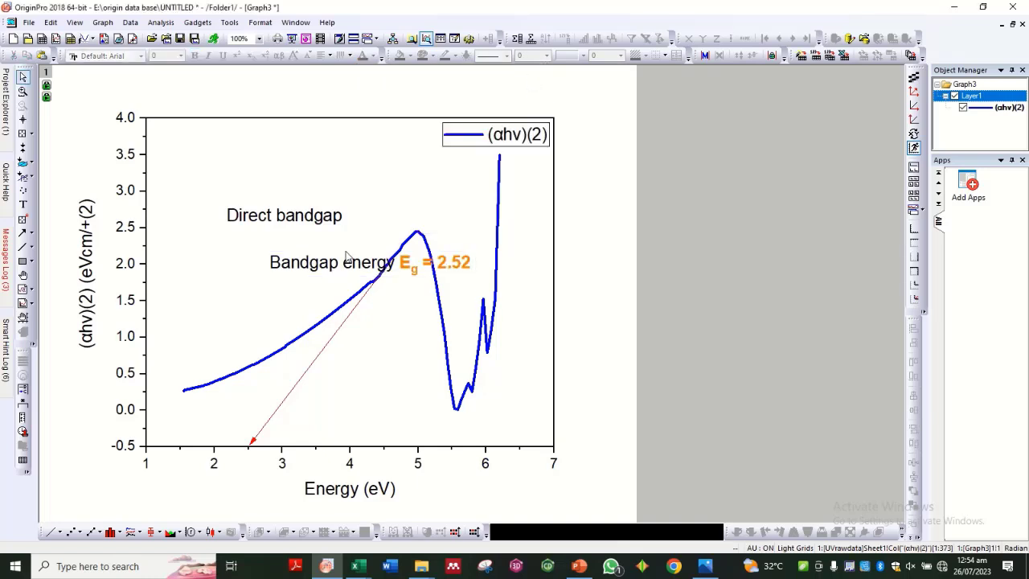
Shift the "Bandgap energy Eg = 2.52" label left into the empty area so it clears the curve.
click(351, 268)
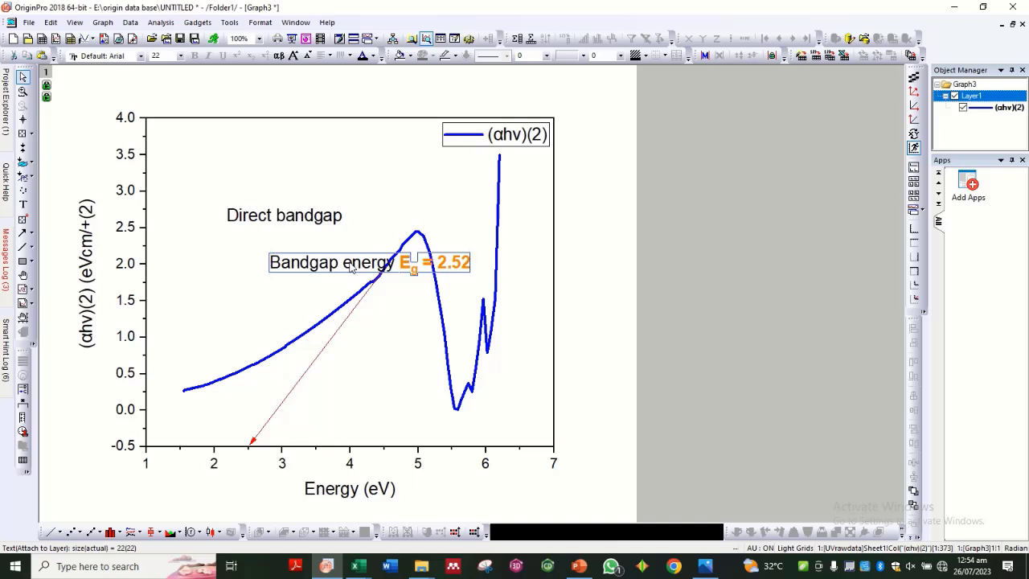
key(Left)
key(Left)
key(Left)
key(Left)
key(Left)
key(Left)
key(Left)
key(Left)
key(Left)
key(Left)
key(Left)
key(Left)
key(Left)
key(Left)
key(Left)
key(Left)
key(Left)
key(Left)
key(Left)
key(Left)
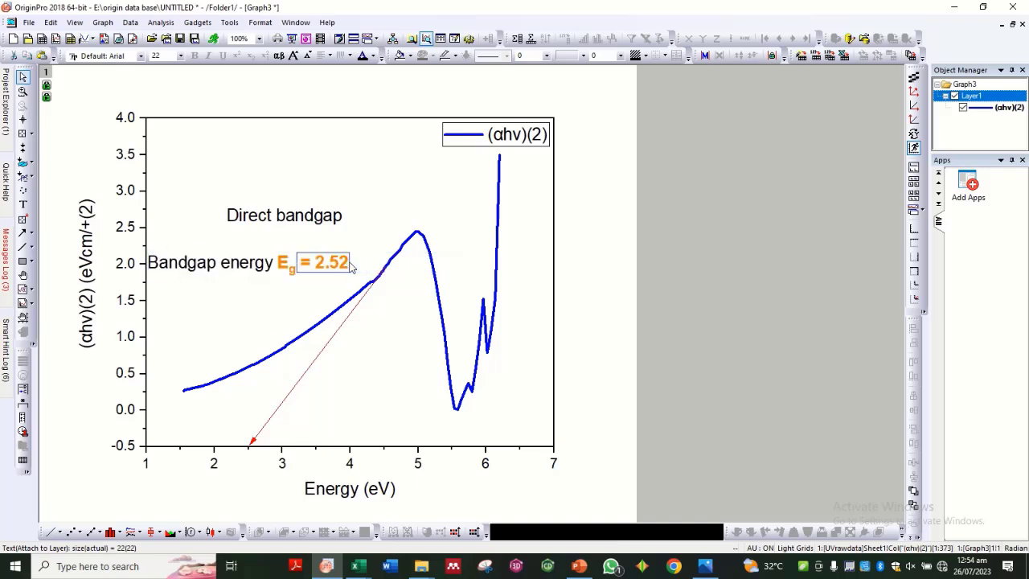
key(Right)
key(Right)
key(Right)
key(Right)
key(Right)
key(Right)
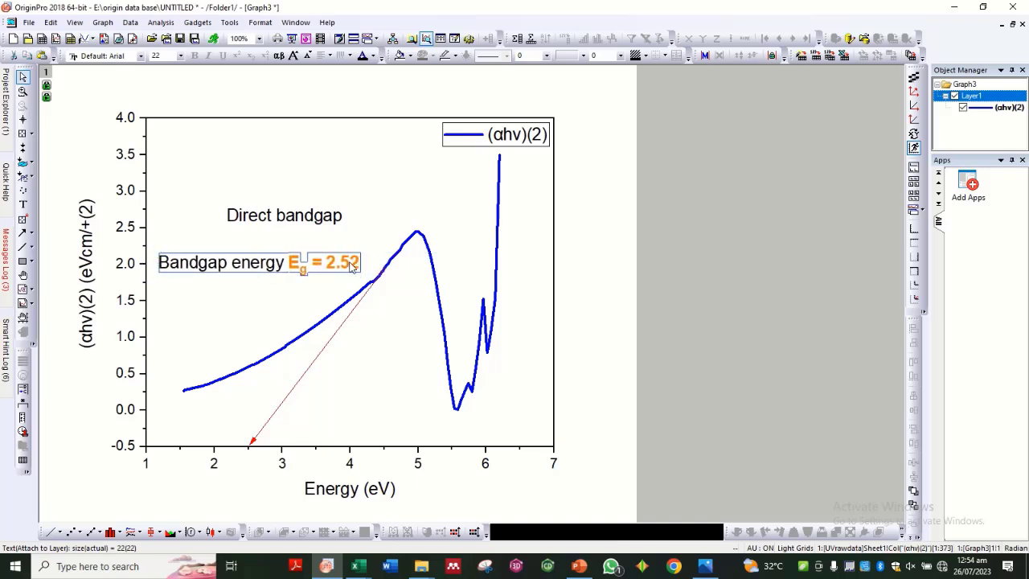
key(Right)
key(Right)
key(Right)
key(Right)
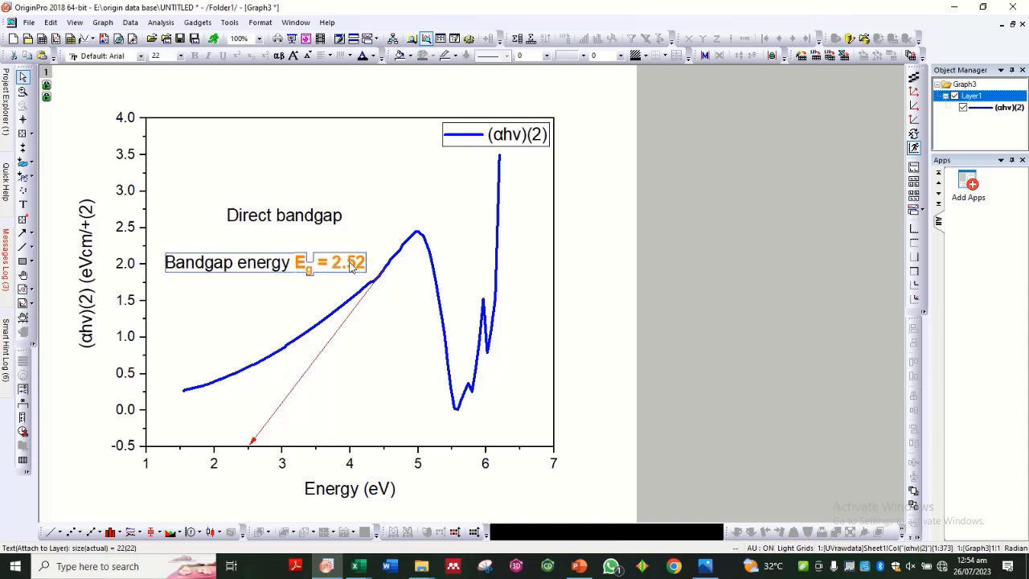
key(Right)
key(Right)
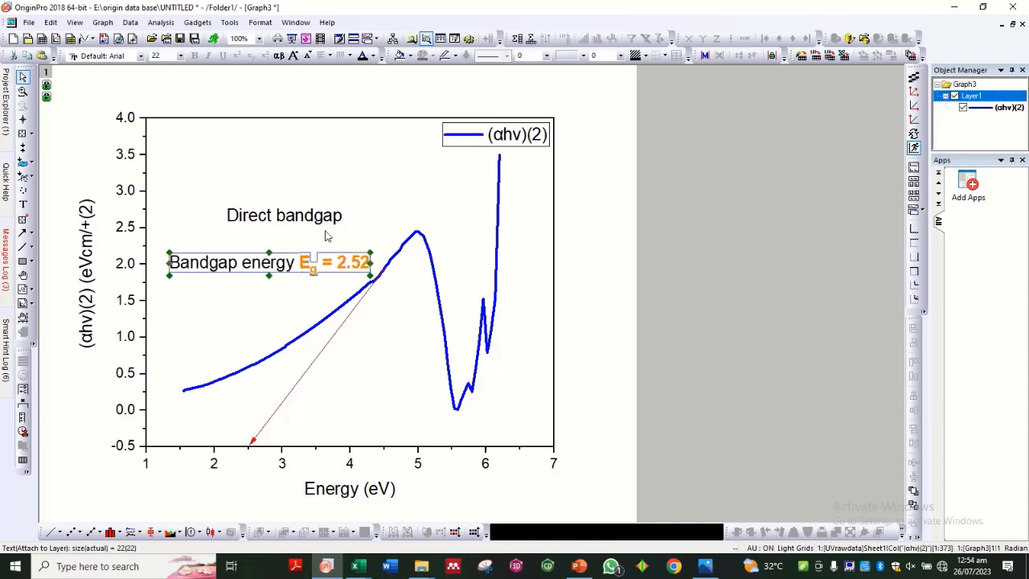
Move the "Direct bandgap" label down and slightly left so it sits centred just above the bandgap energy label.
click(318, 222)
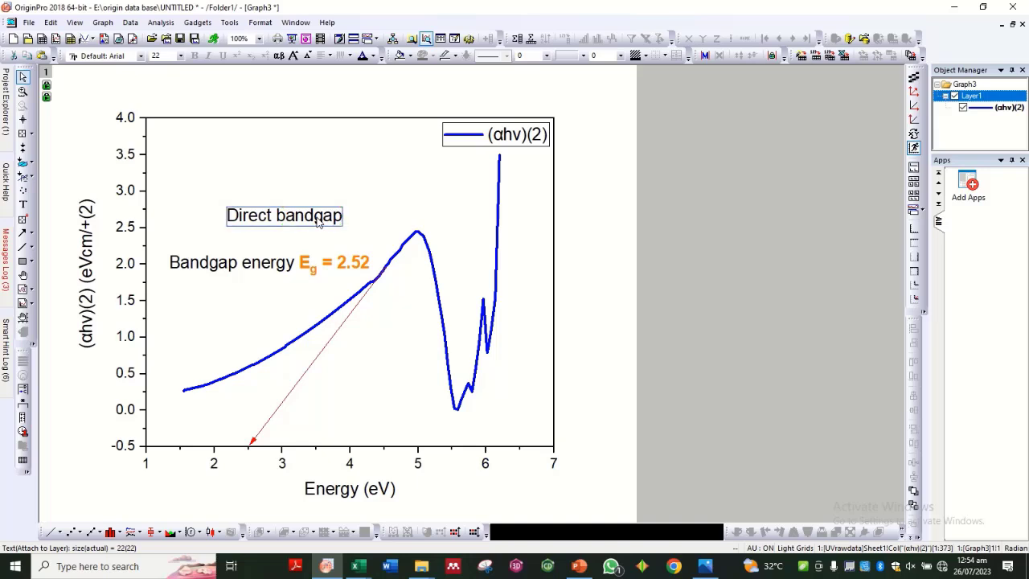
key(Down)
key(Down)
key(Down)
key(Down)
key(Down)
key(Down)
key(Down)
key(Down)
key(Down)
key(Down)
key(Left)
key(Left)
key(Left)
key(Left)
key(Left)
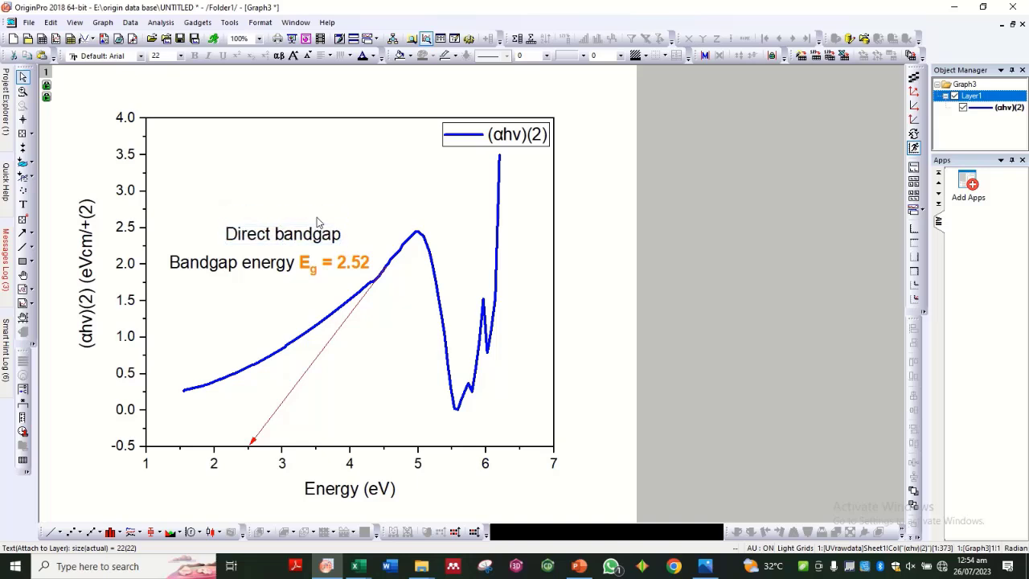
key(Down)
key(Down)
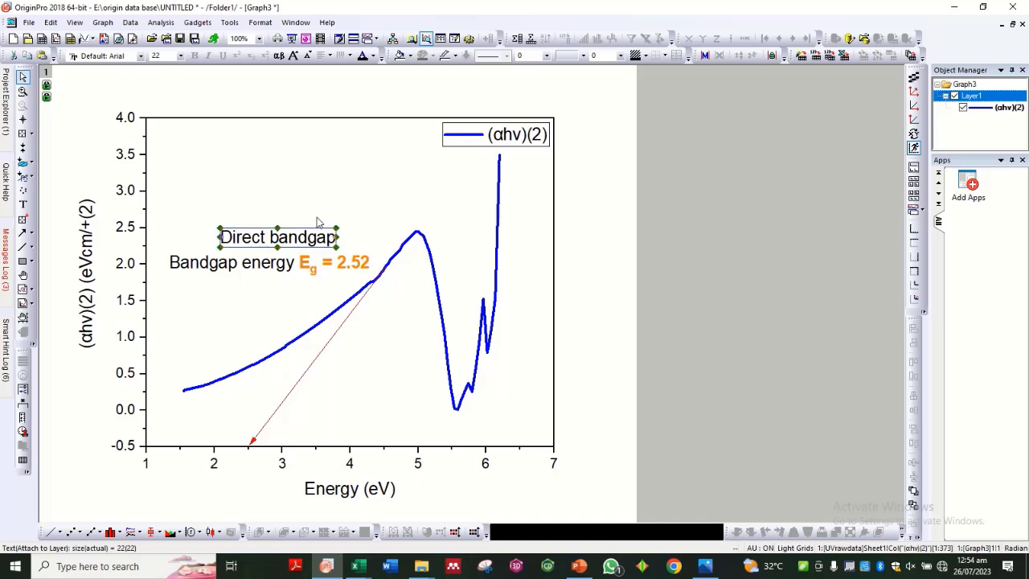
key(Down)
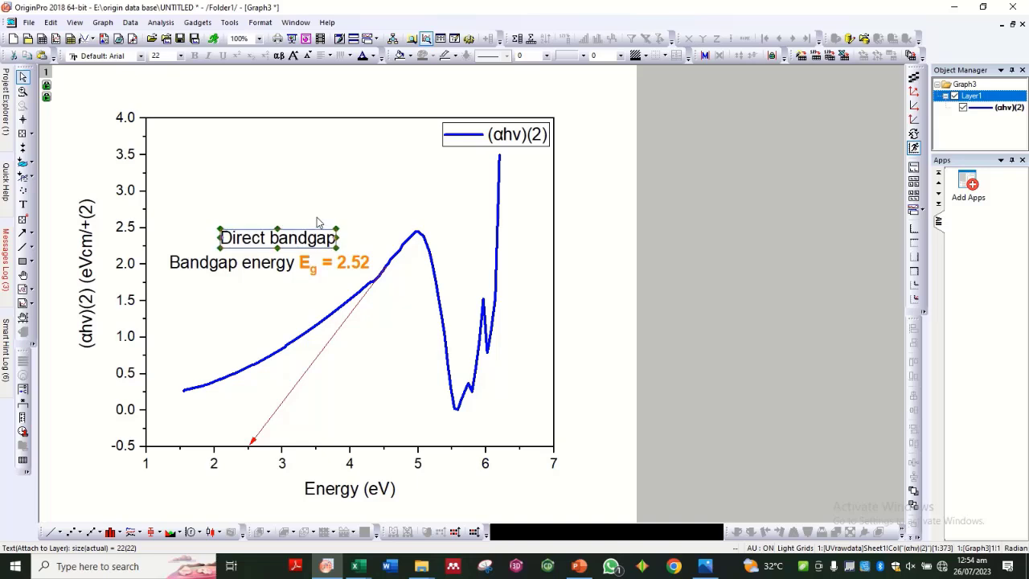
click(359, 193)
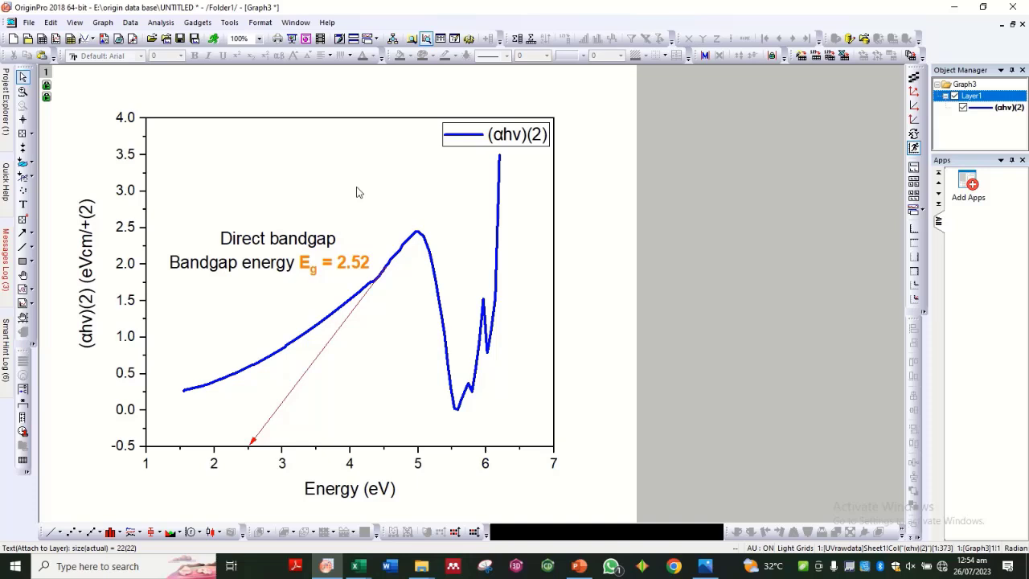
Select the graph layer and open the file commands for the labelled graph.
click(387, 185)
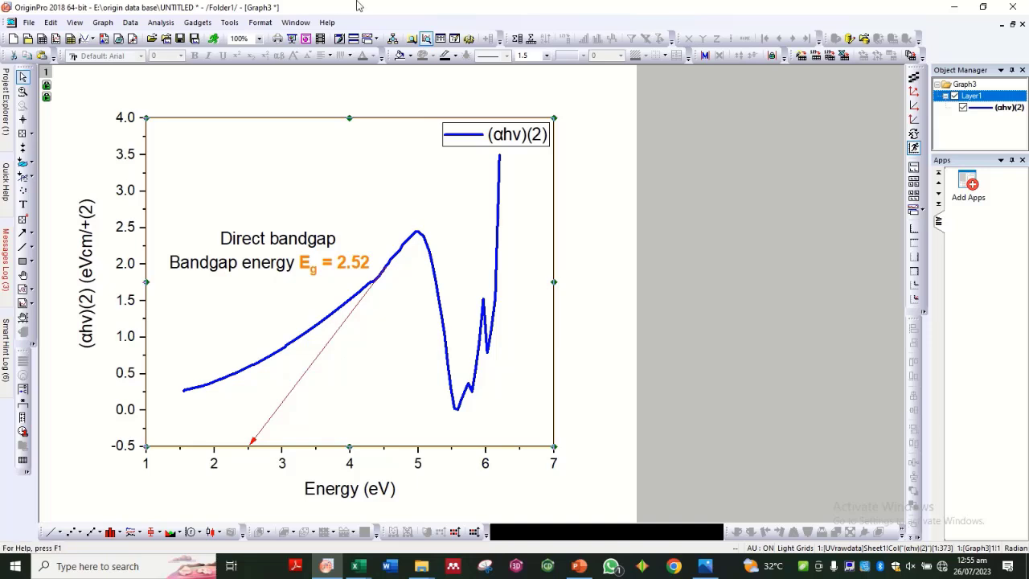
mouse_move(463, 6)
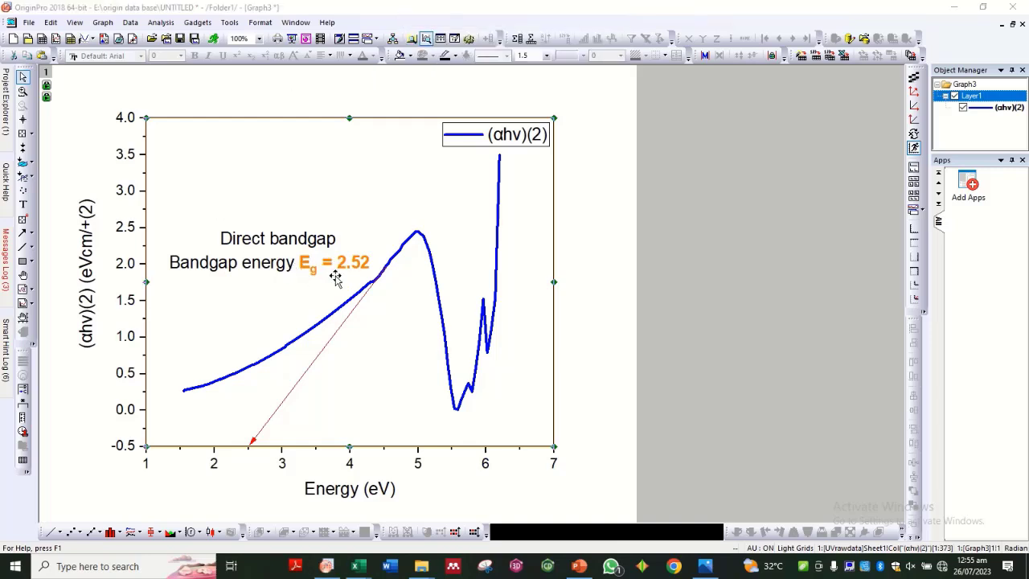
click(29, 21)
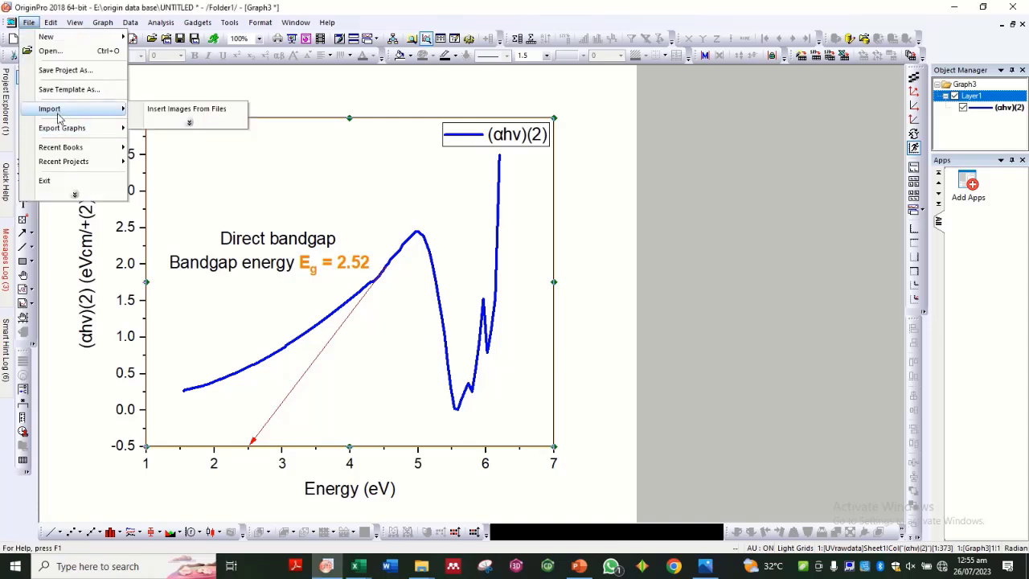